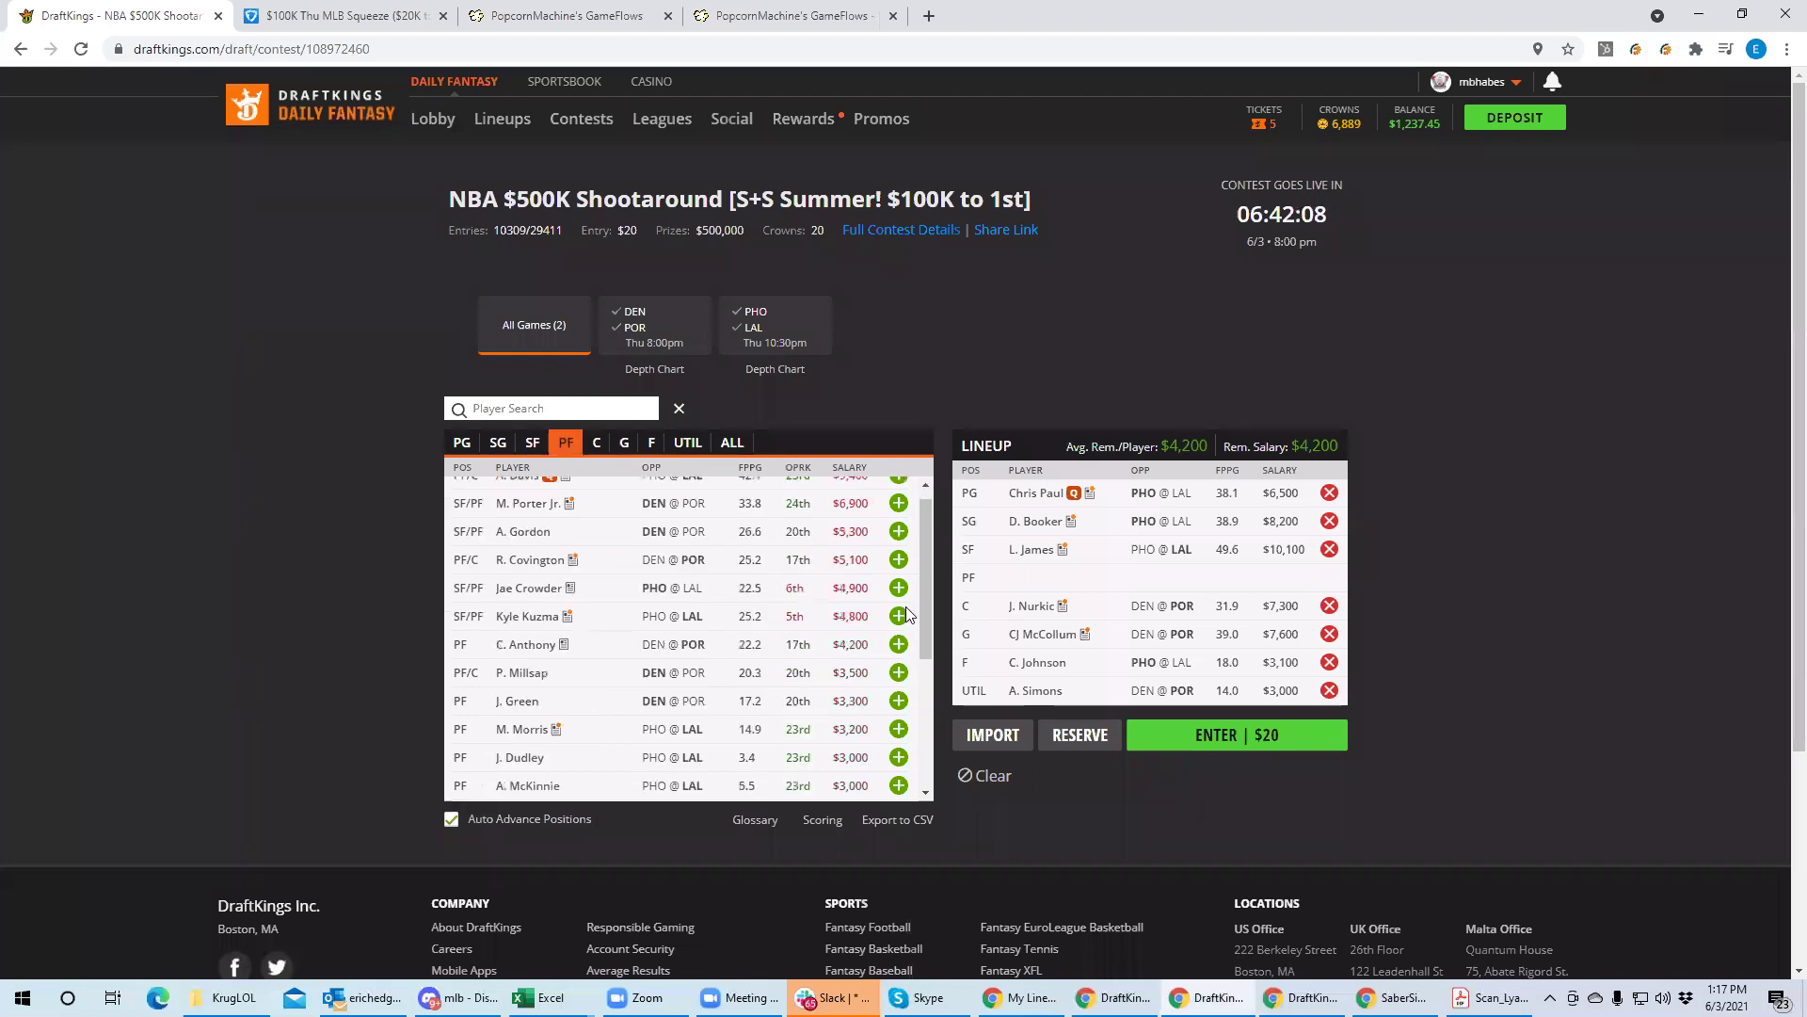
Fill the open PF slot with C. Anthony and enter the lineup in the $20 NBA $500K Shootaround contest
left_click(899, 646)
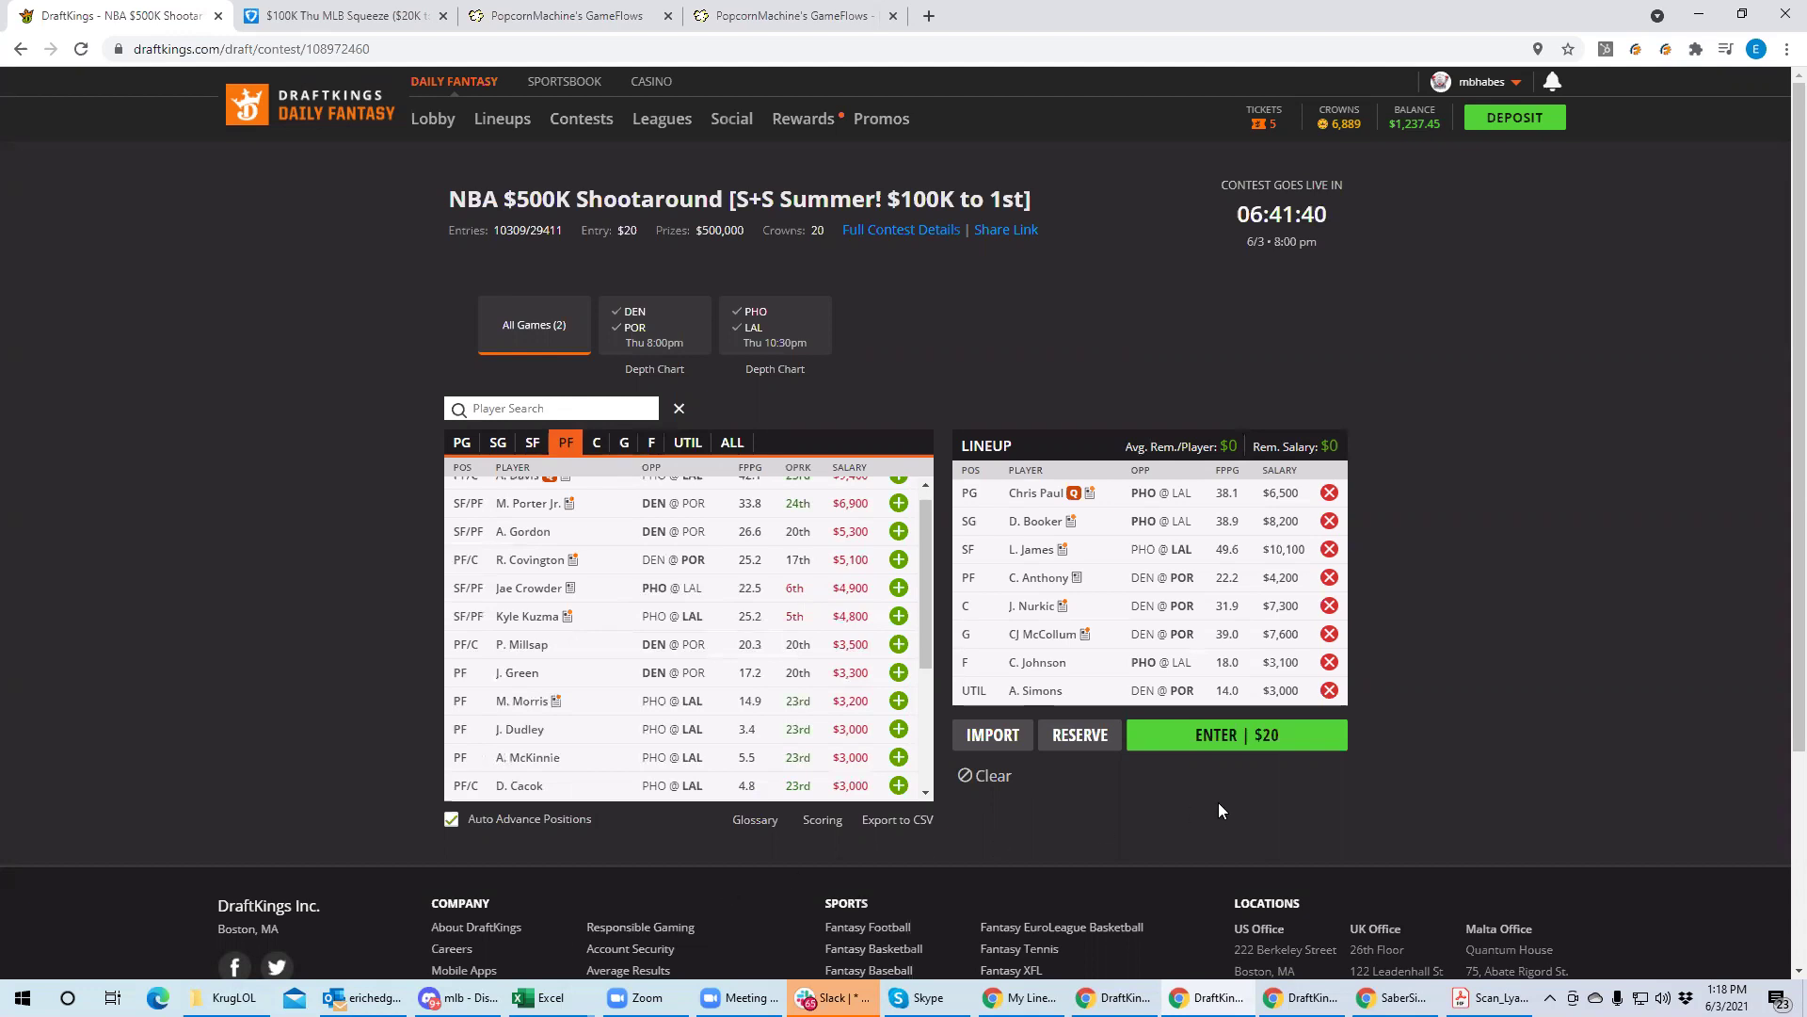
left_click(1274, 743)
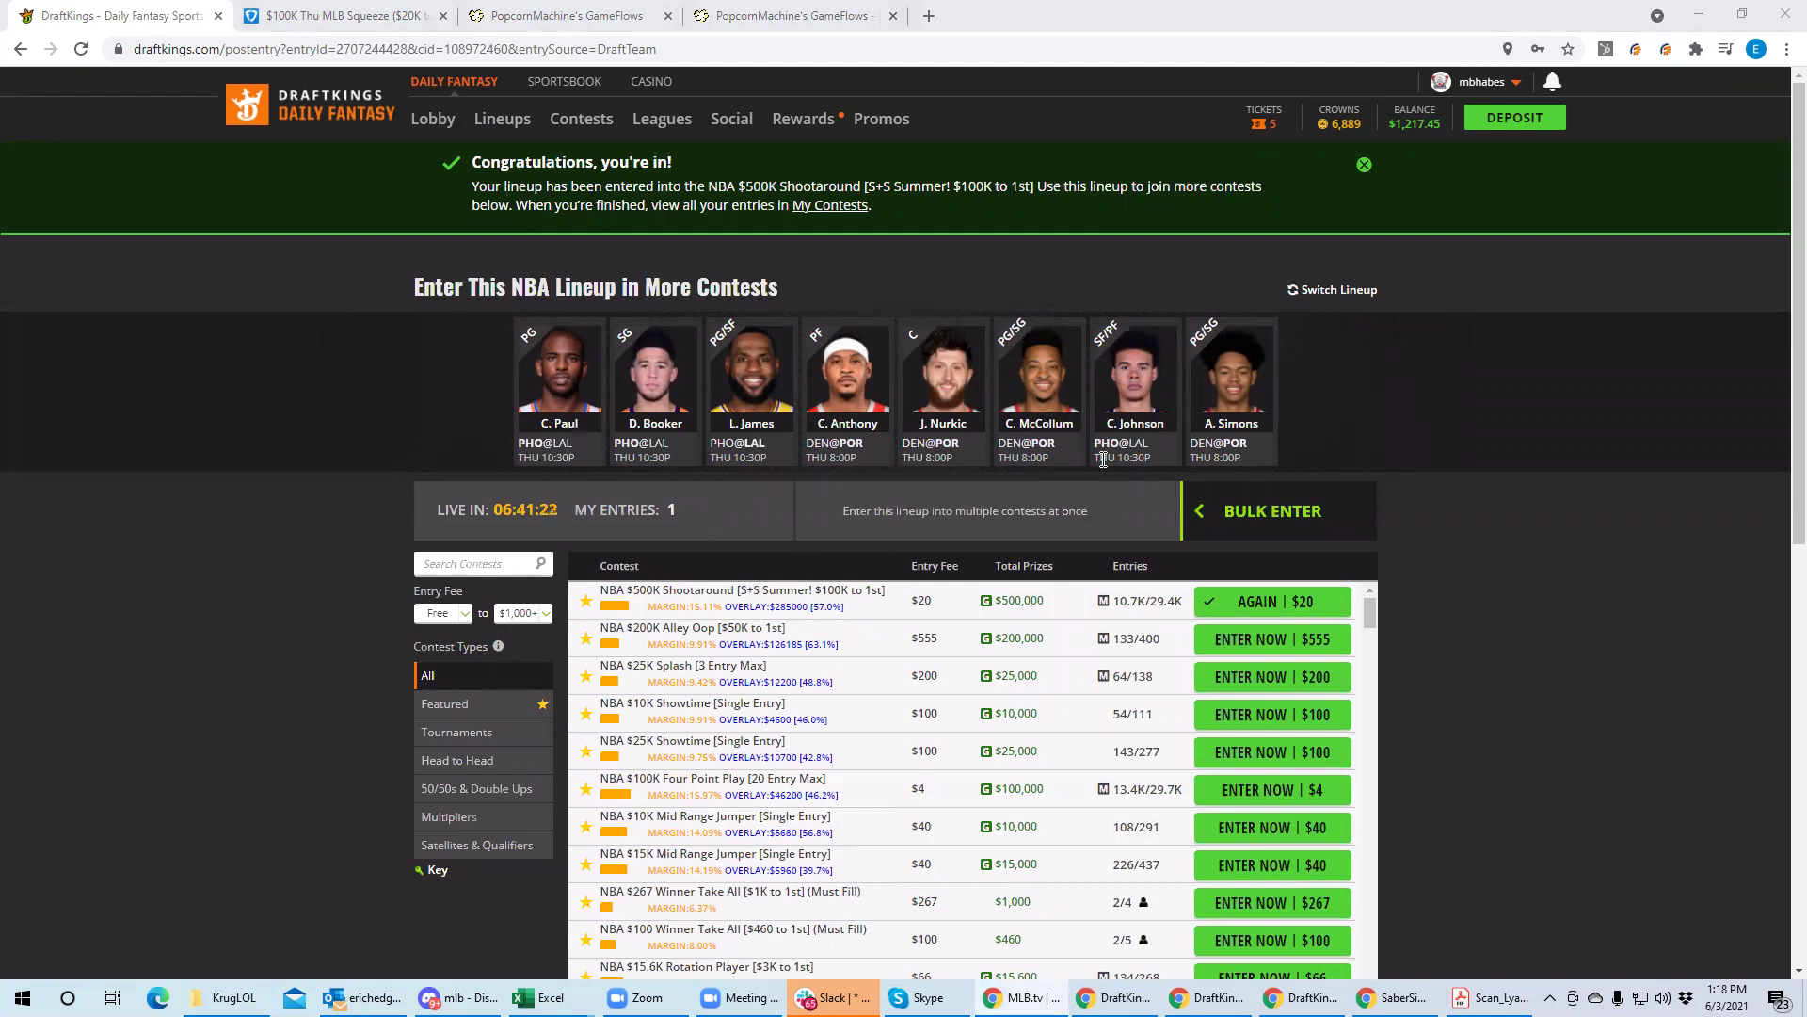
Open the entered NBA Classic lineup for editing and filter the player pool to the Lakers
left_click(512, 125)
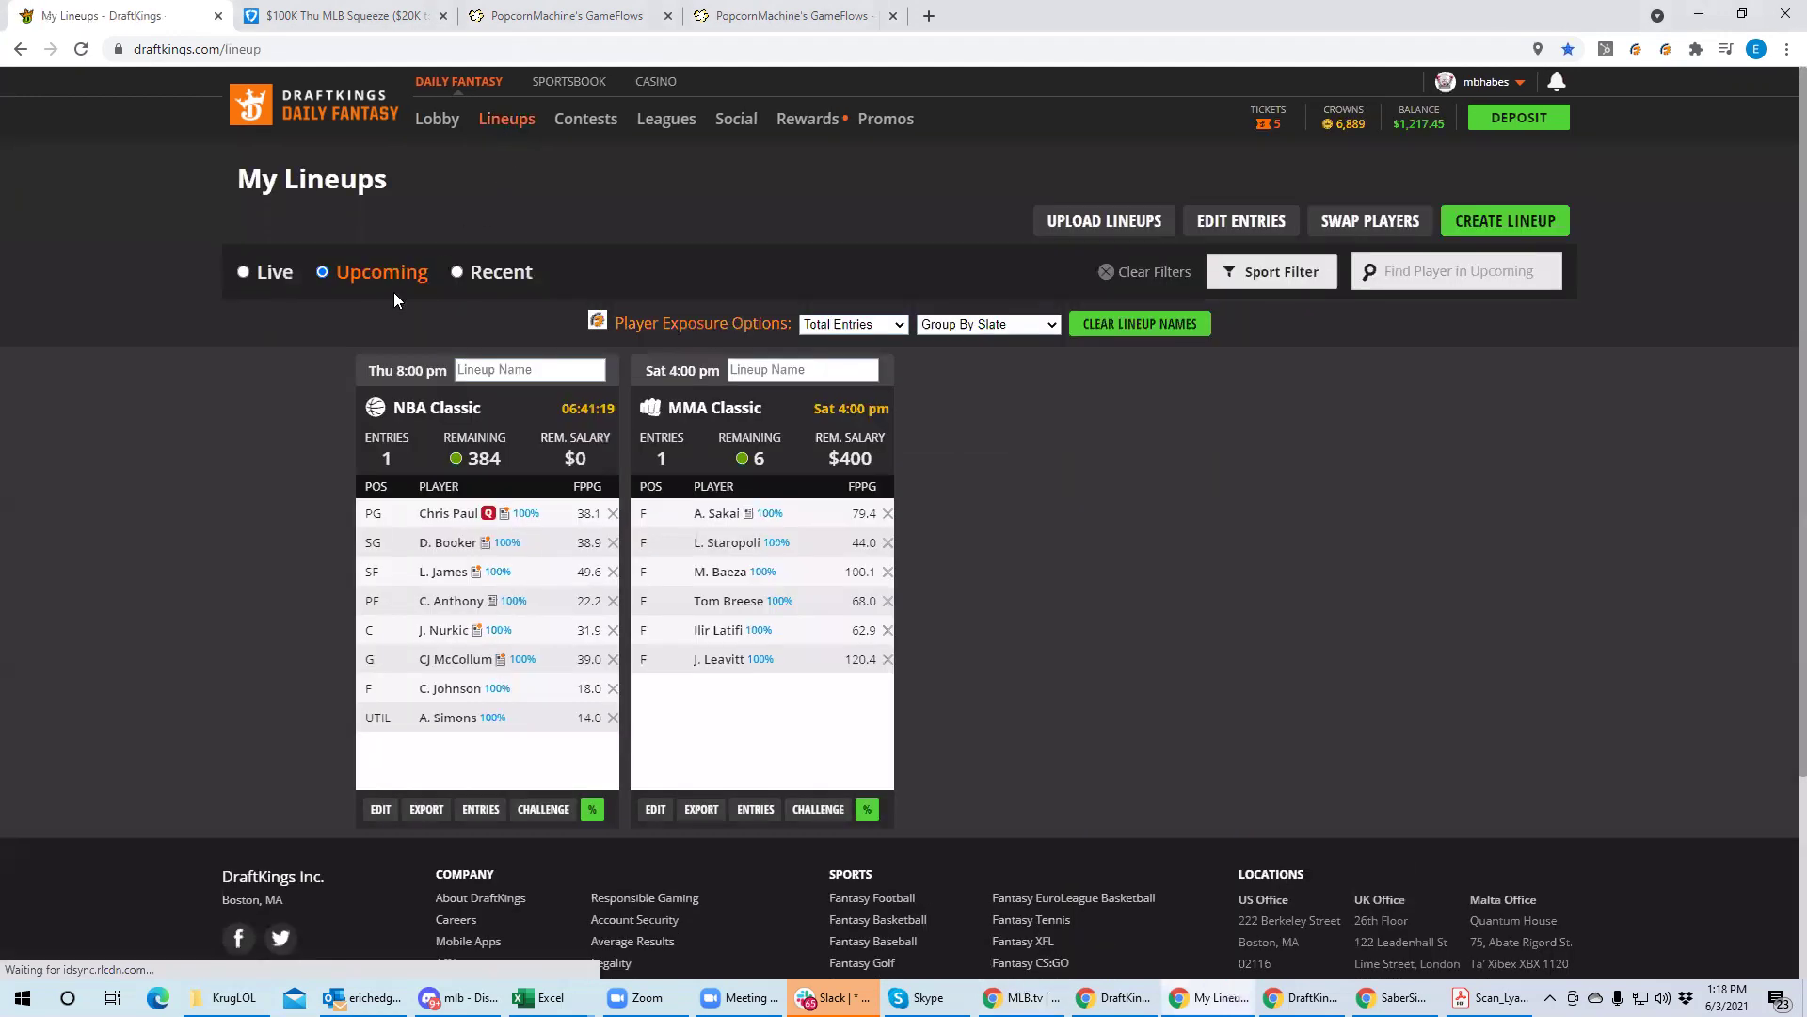
left_click(377, 809)
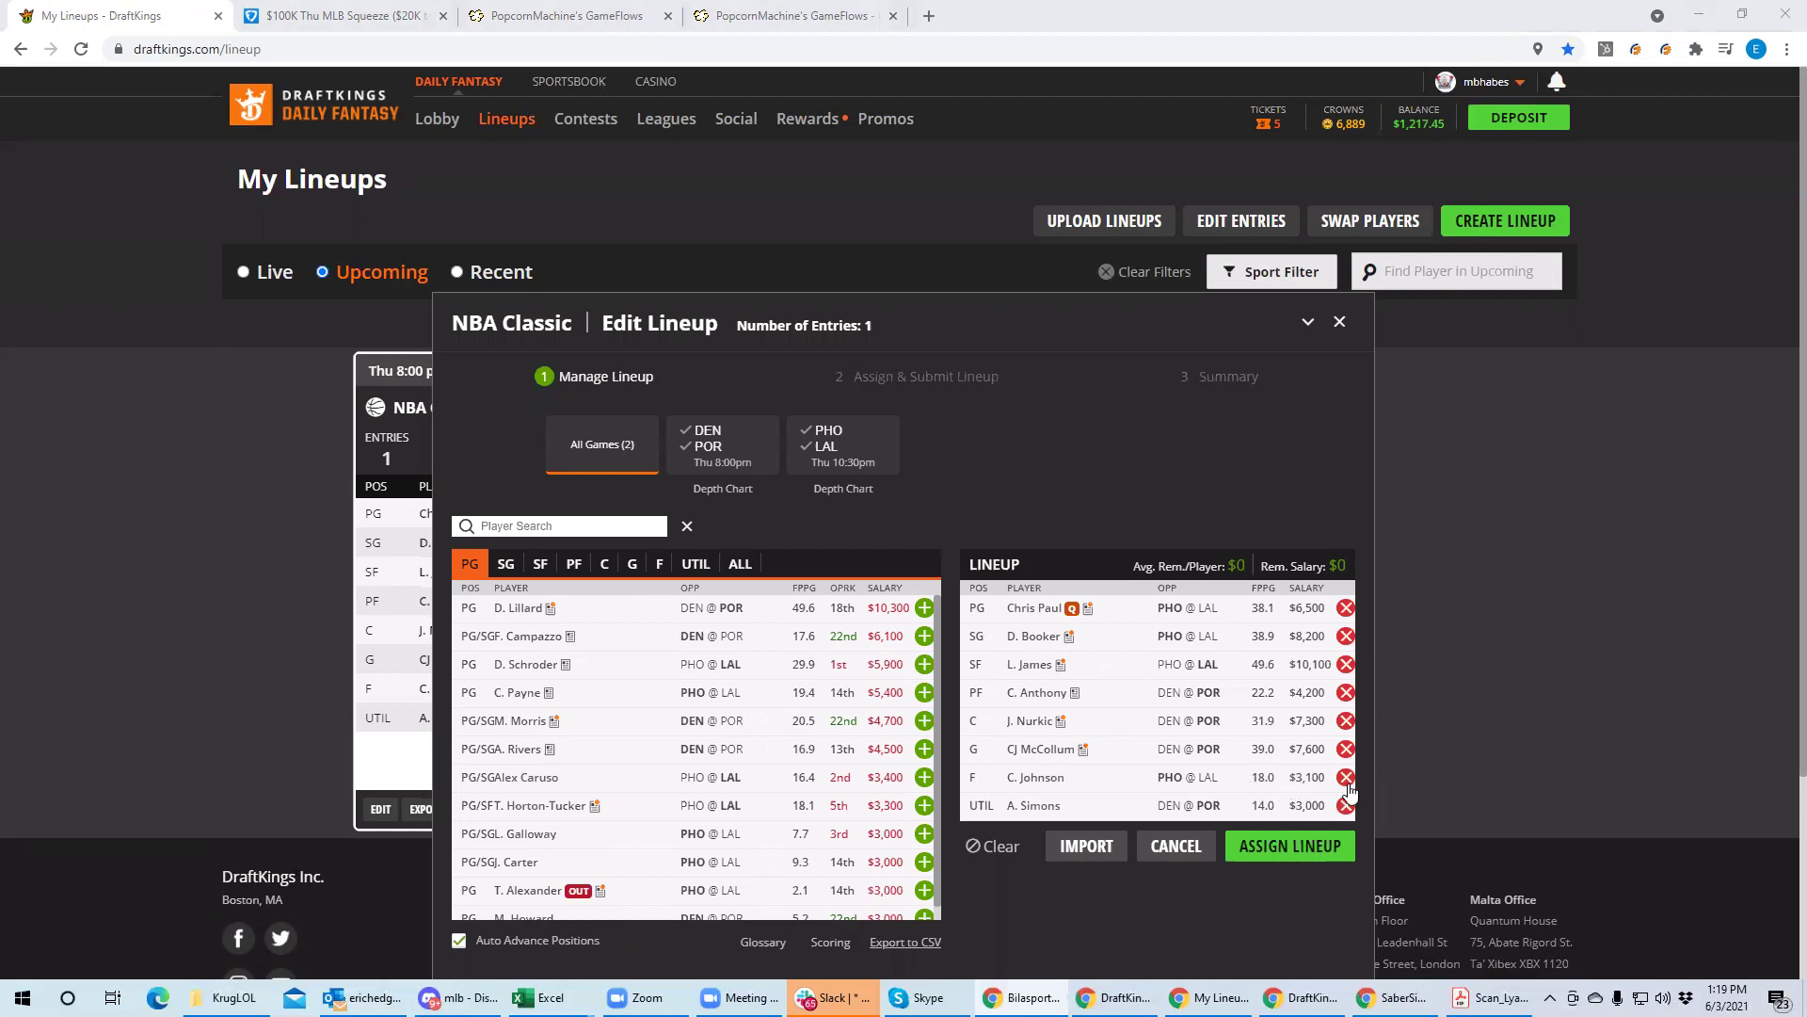
left_click(829, 447)
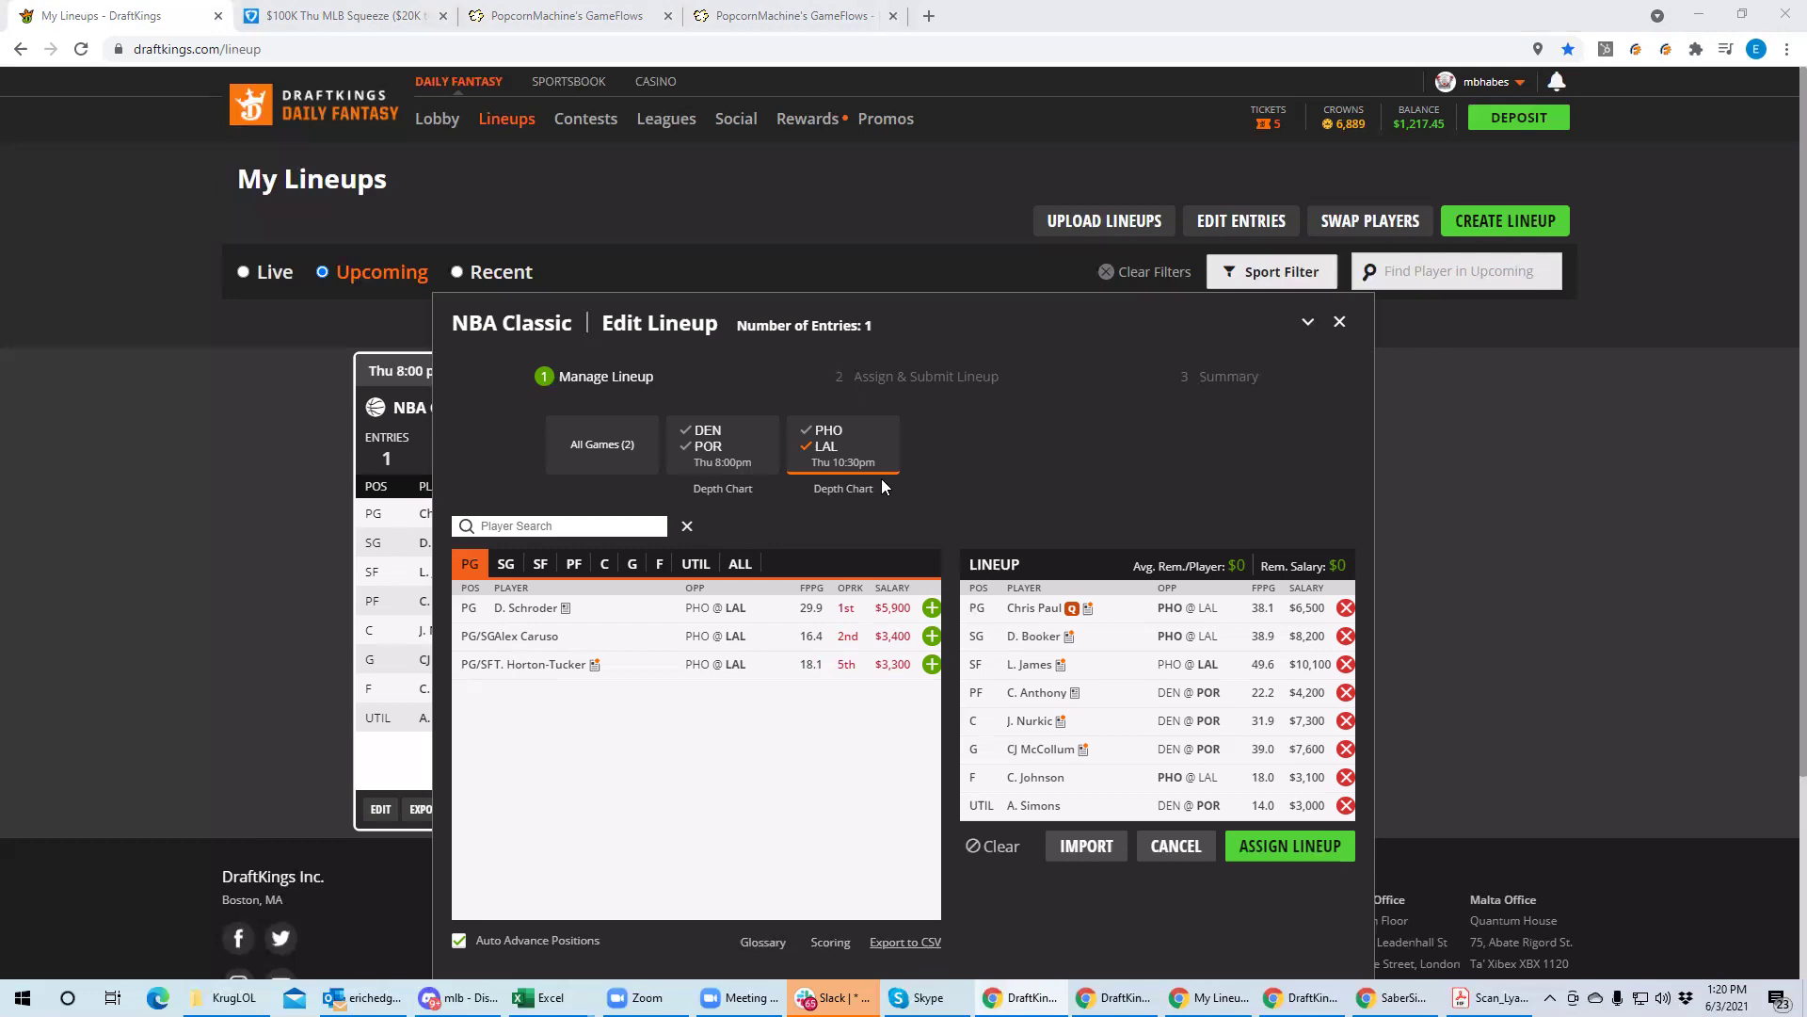
Review Kyle Kuzma's 10-game log from the power forward list, closing his player card when done
left_click(574, 564)
left_click(556, 637)
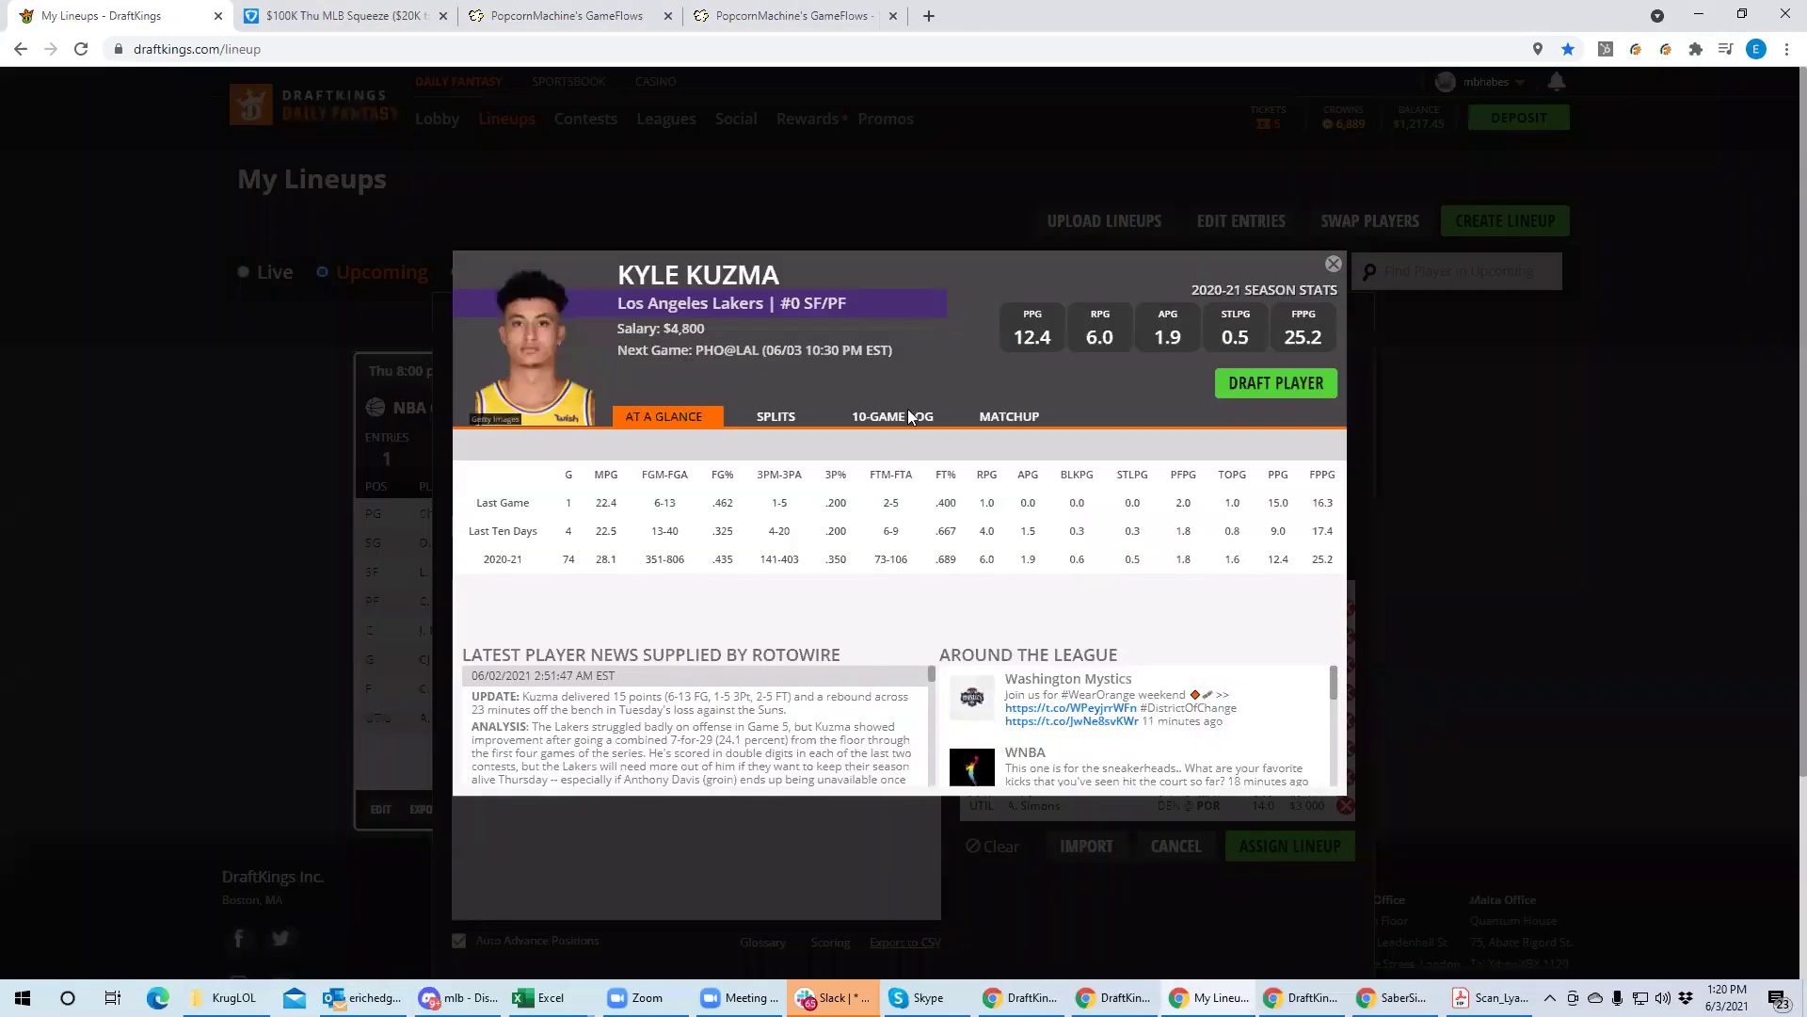
left_click(897, 418)
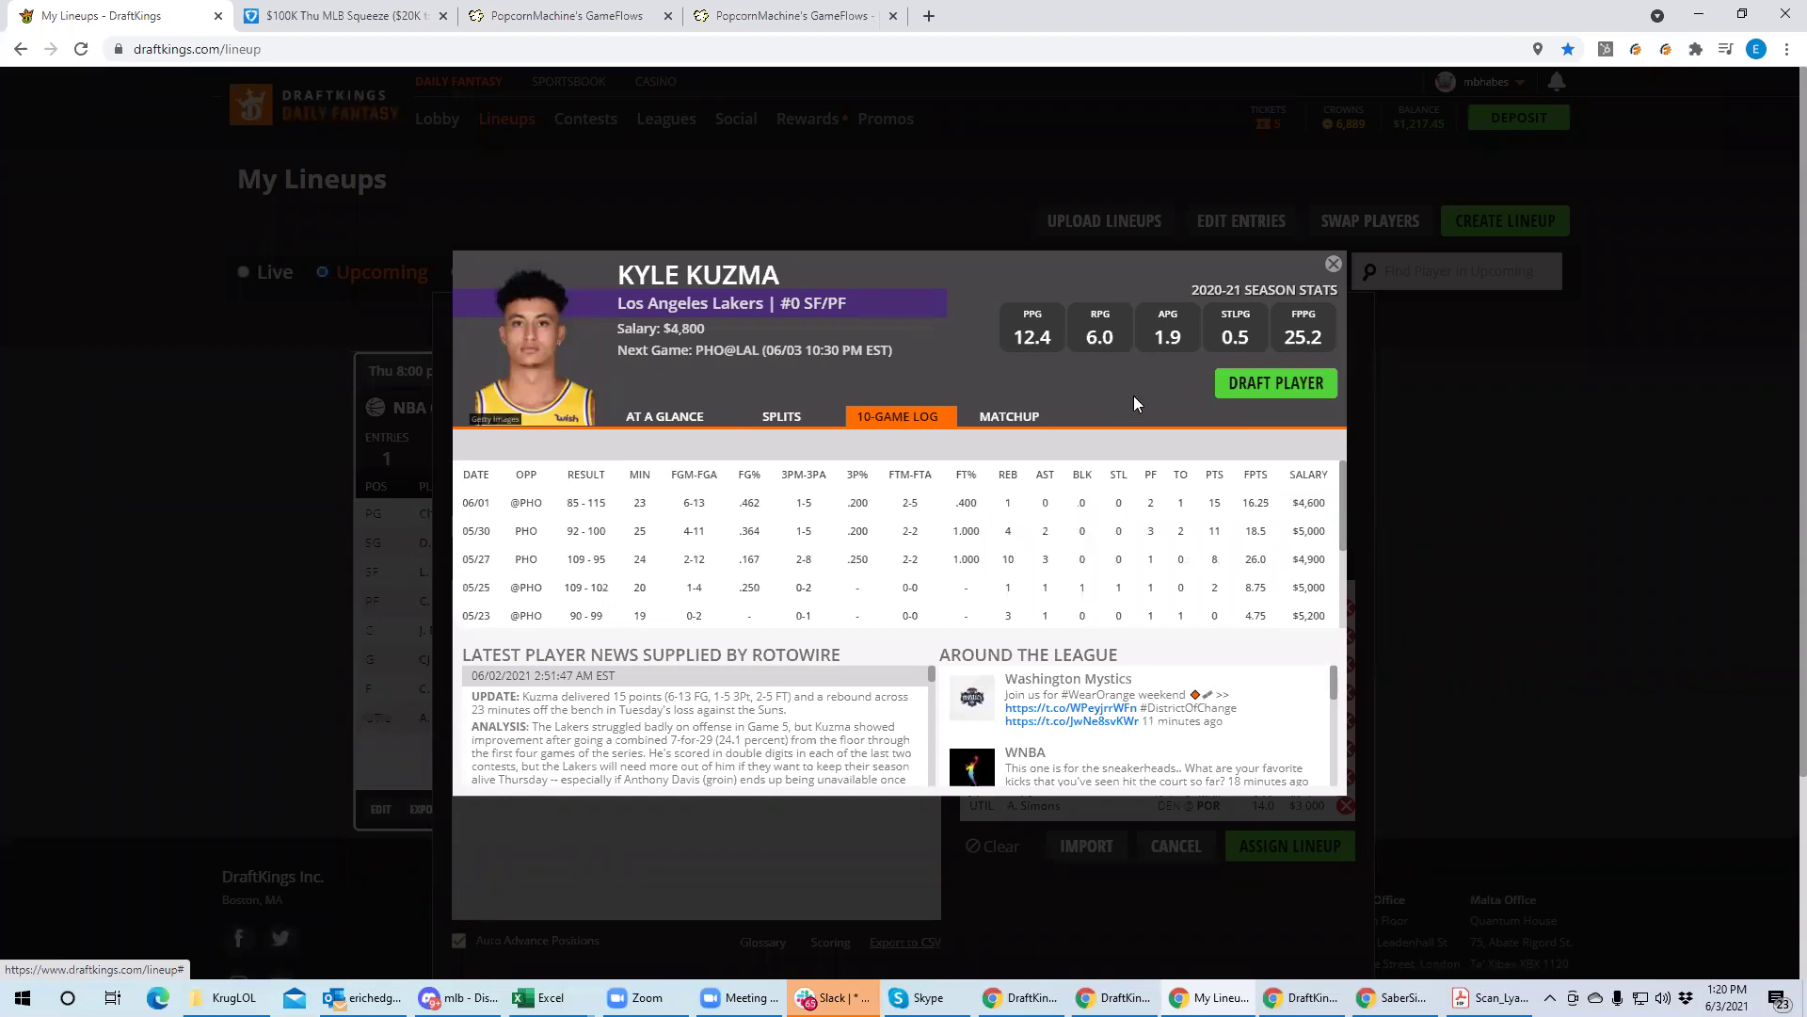
key("Escape")
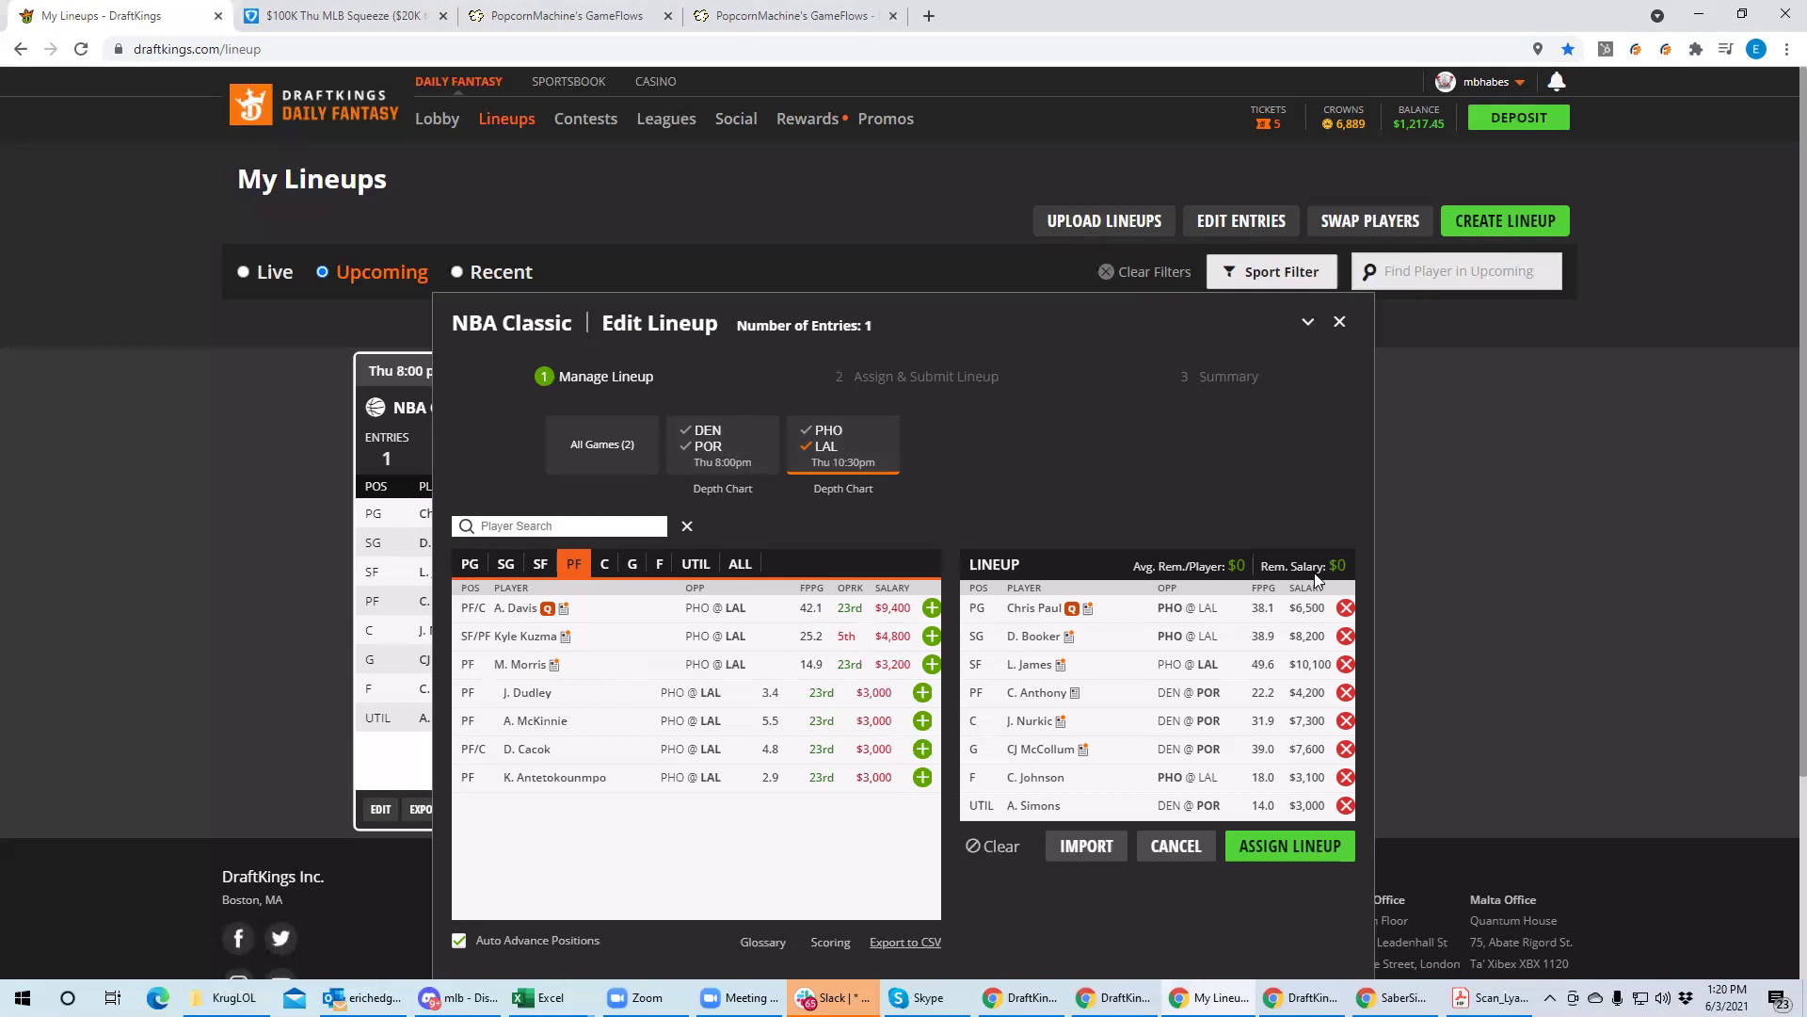
Remove D. Booker and C. Anthony from the lineup and add A. Davis at PF
left_click(1346, 636)
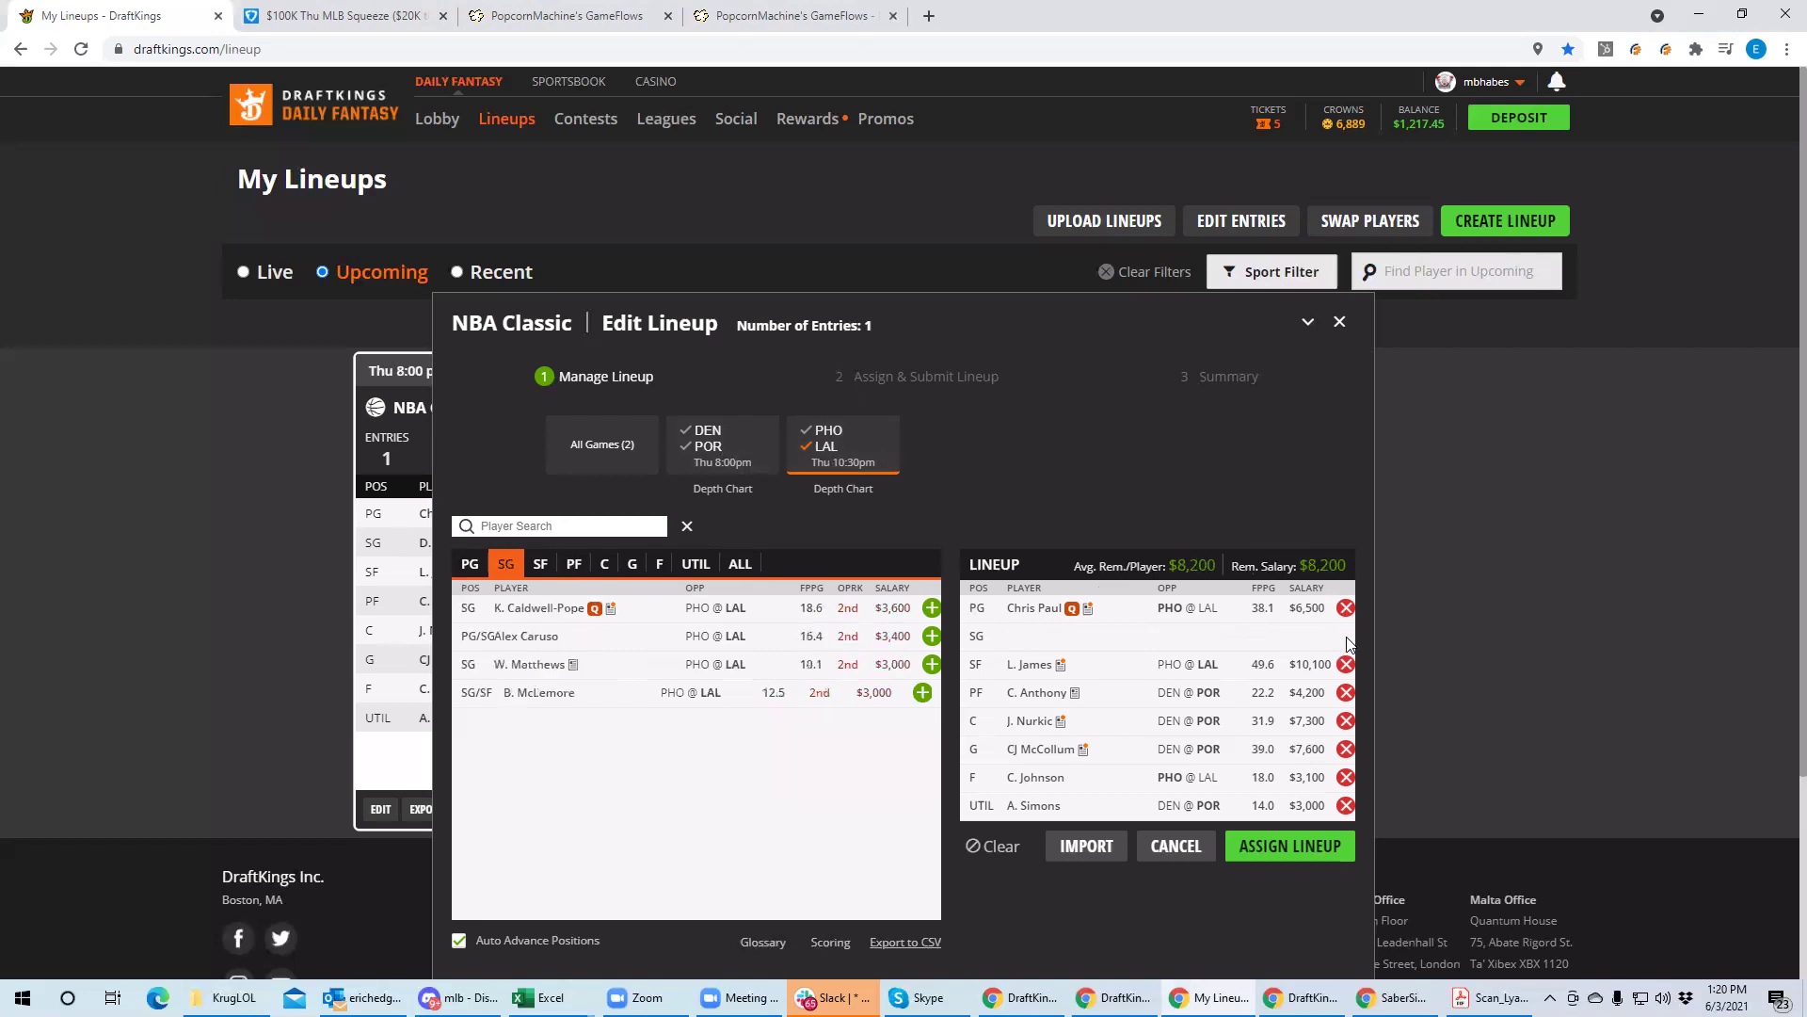
left_click(1346, 693)
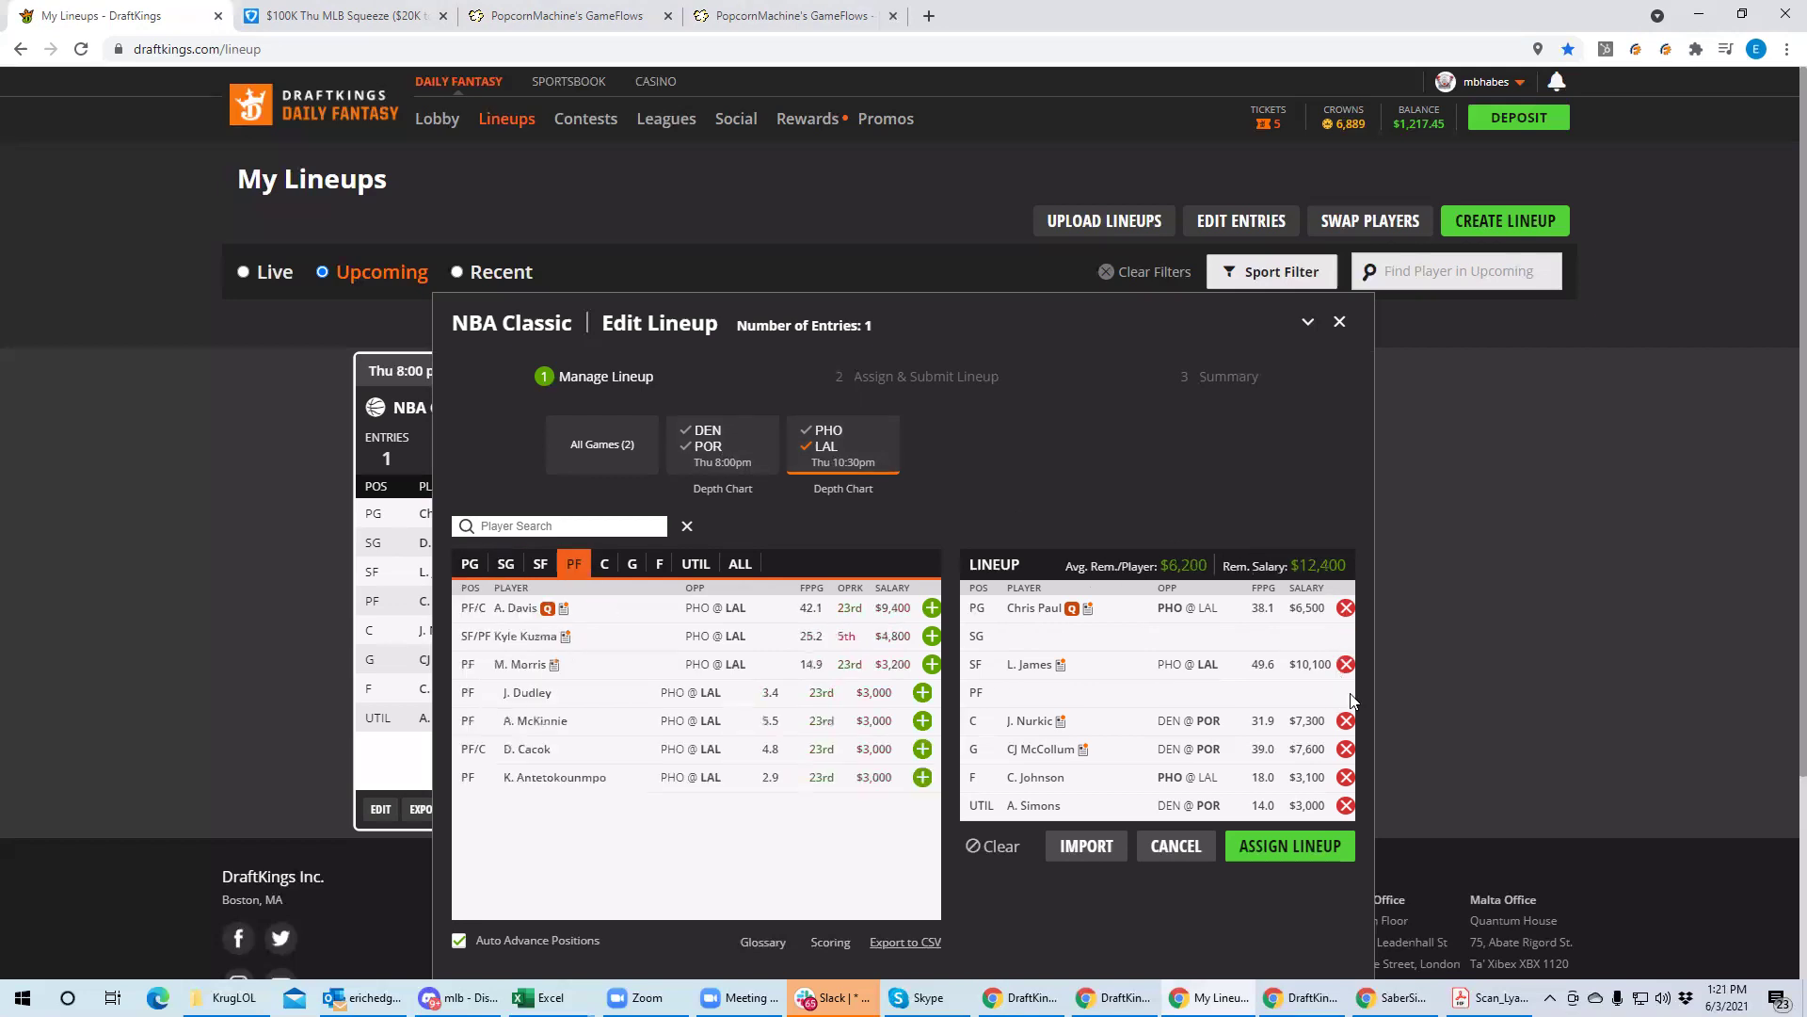
left_click(932, 608)
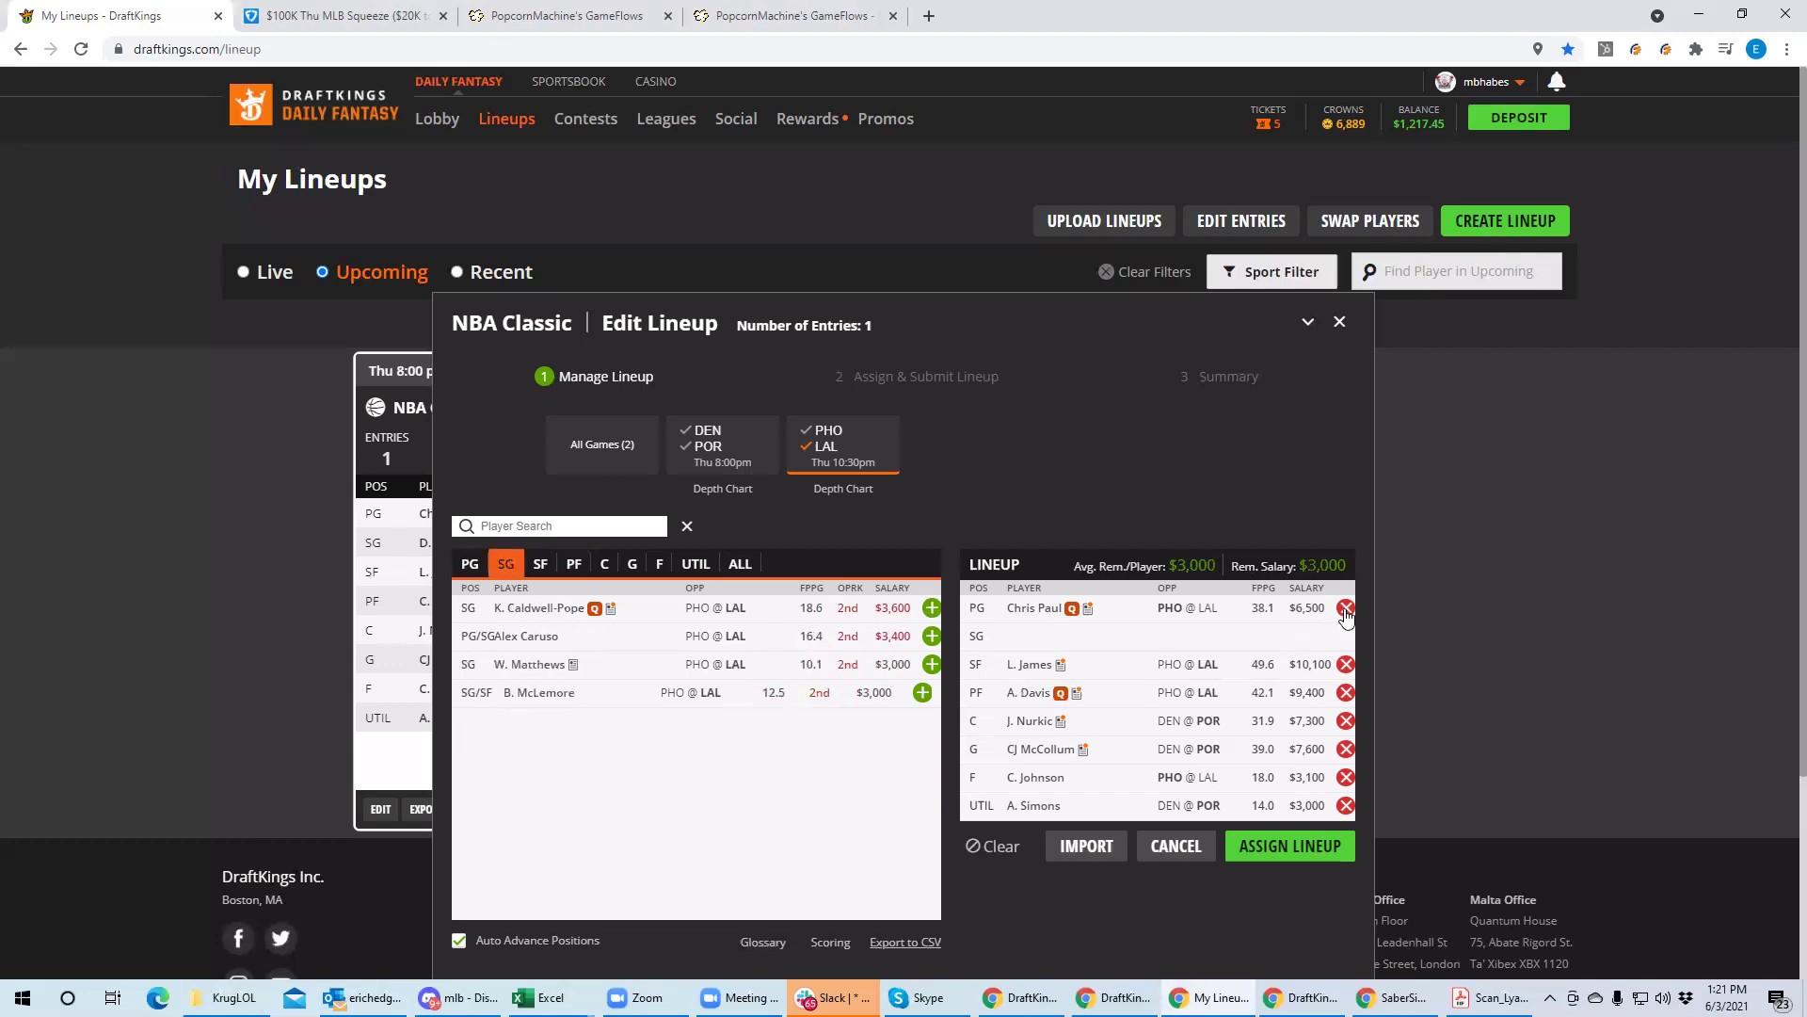
Replace J. Nurkic with A. Drummond at center
left_click(1344, 721)
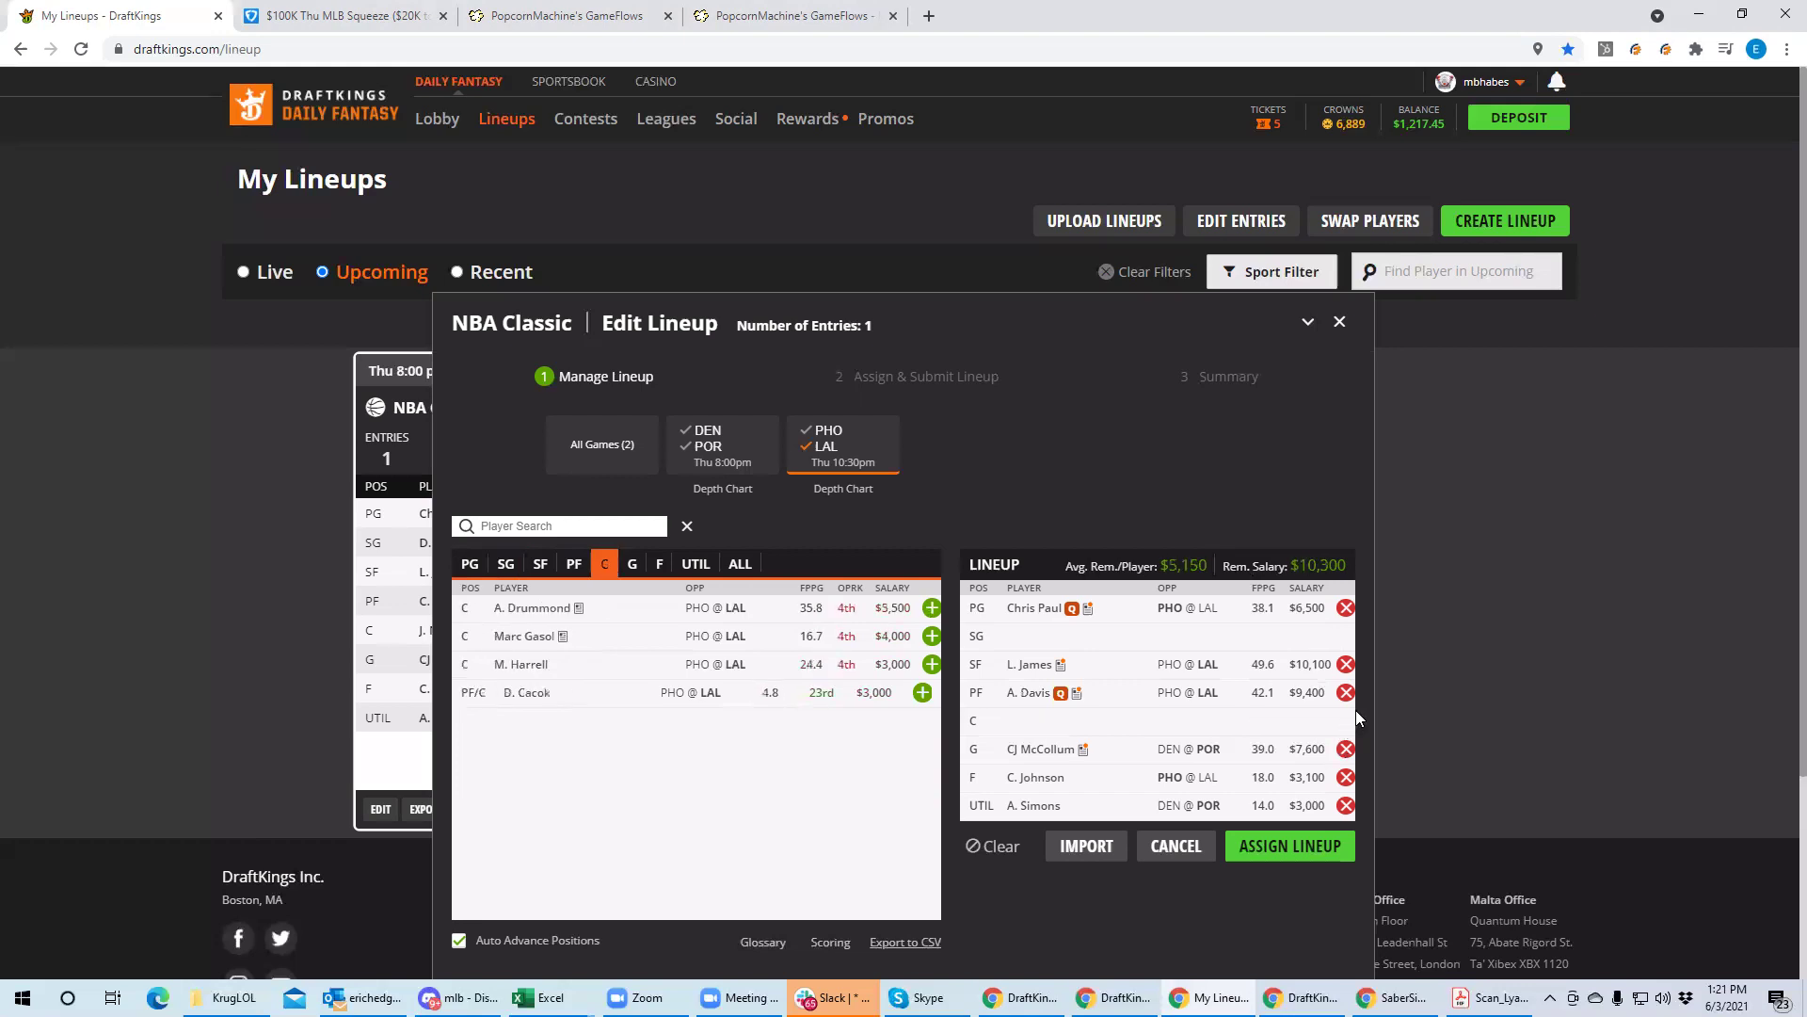
left_click(931, 608)
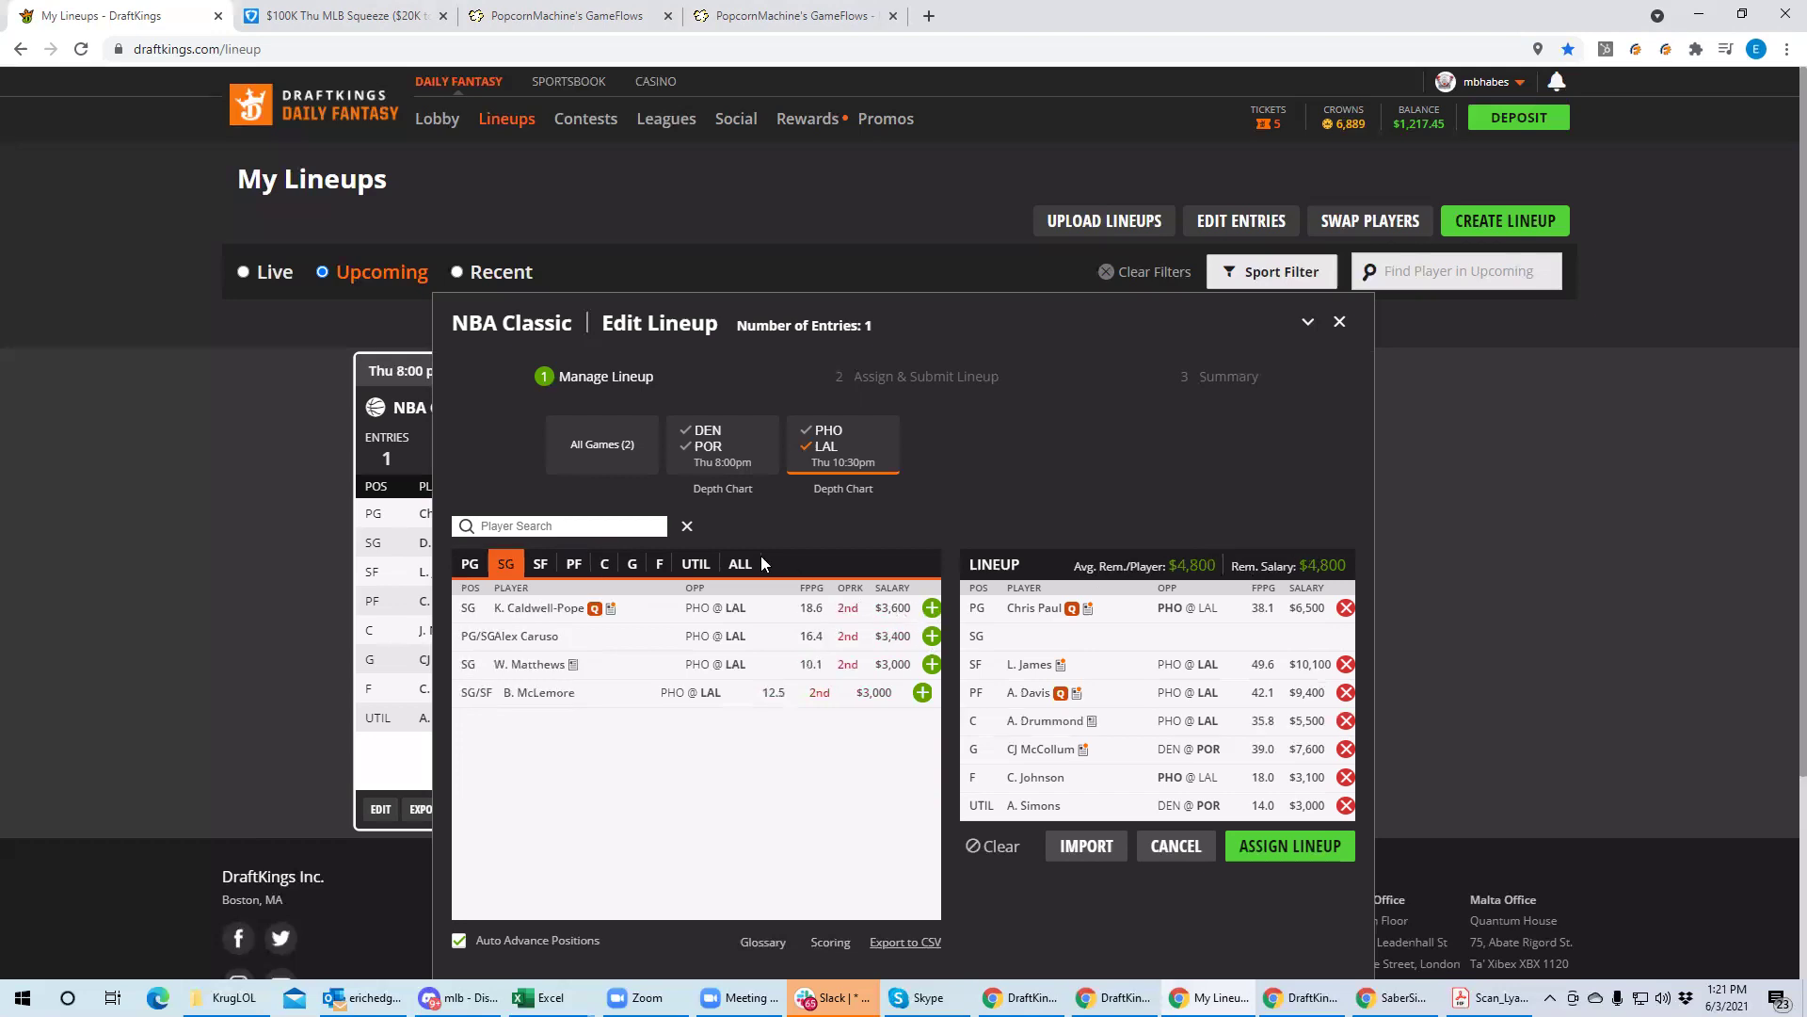
Fill the SG slot with A. Rivers from the all-games pool and replace A. Drummond with J. Nurkic at center
left_click(843, 444)
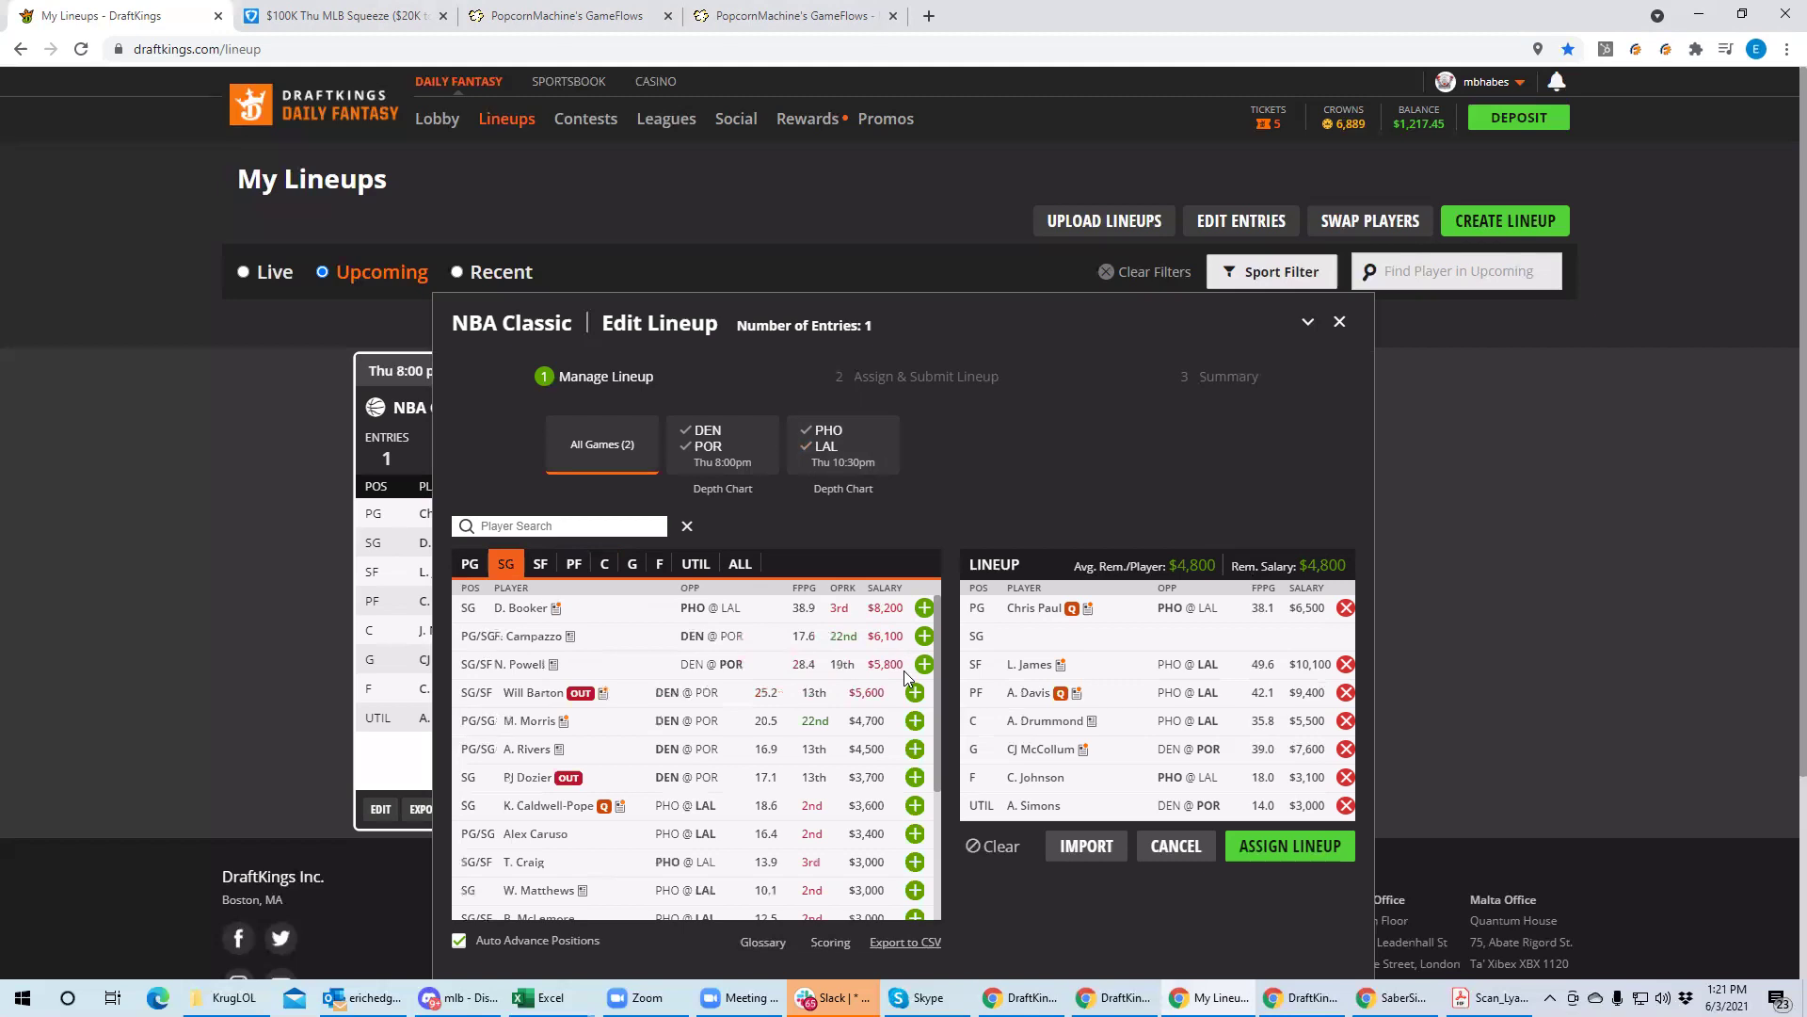
left_click(915, 749)
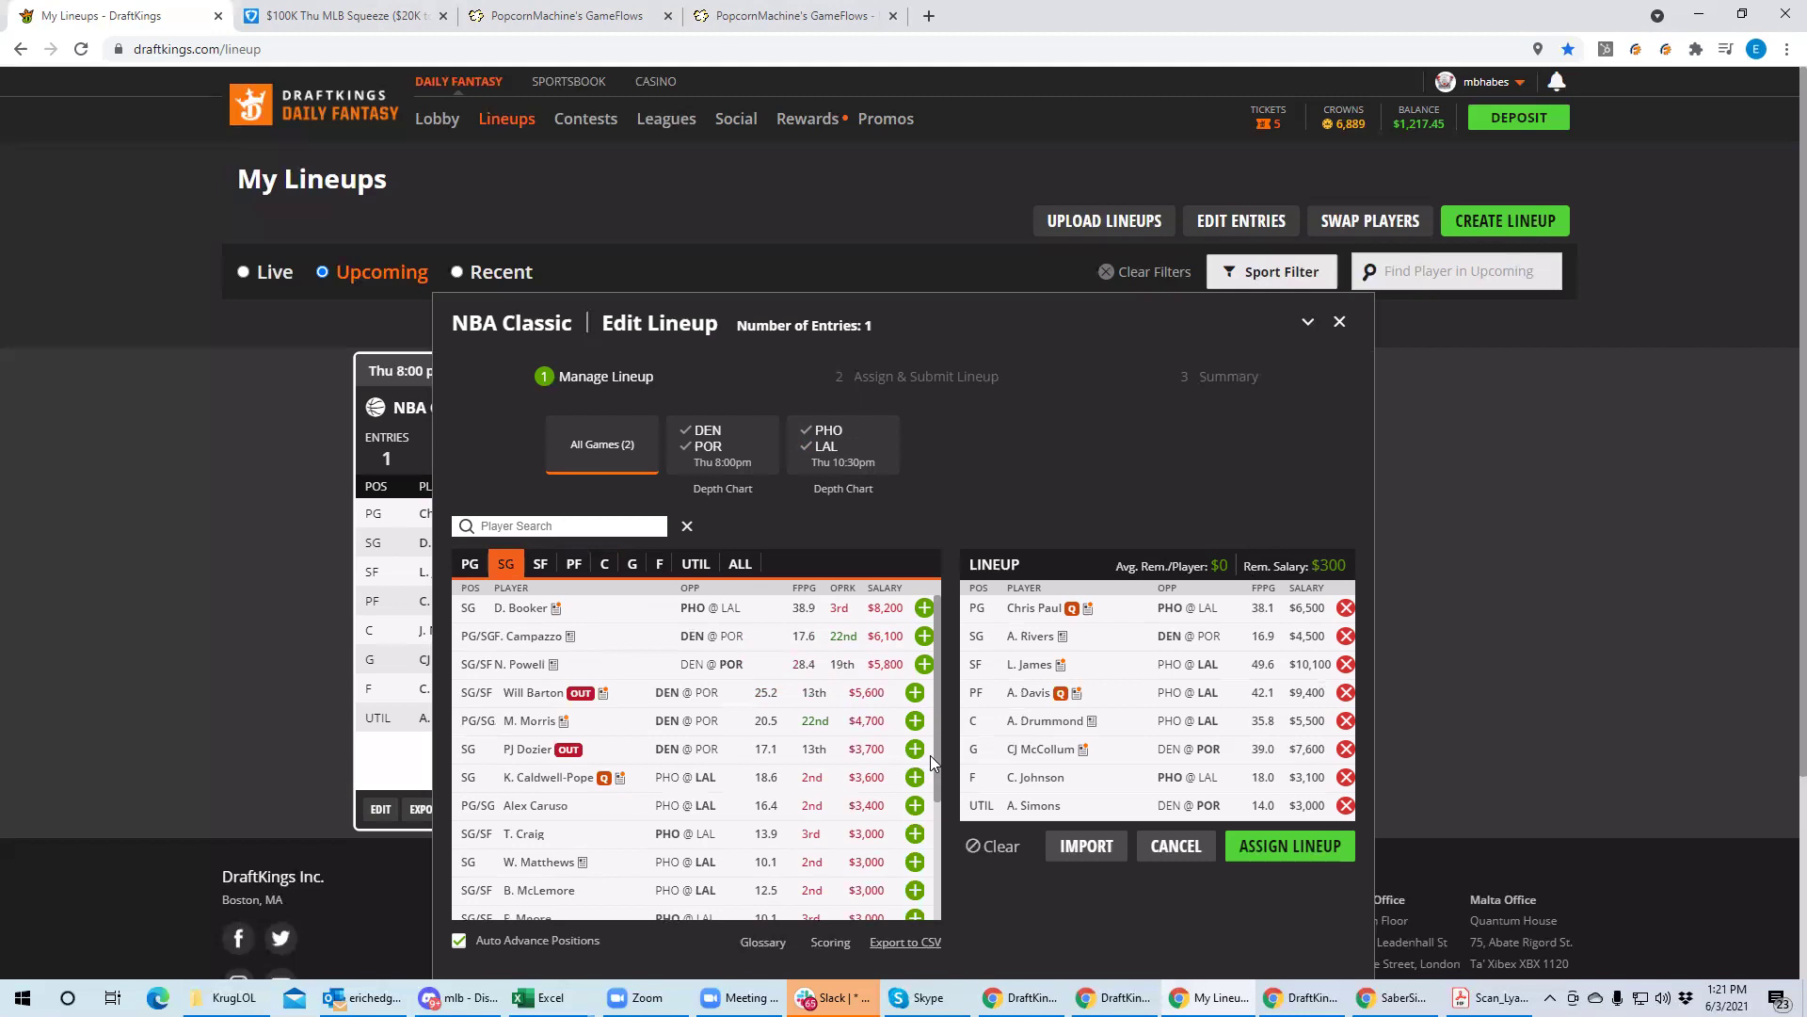
left_click(1346, 721)
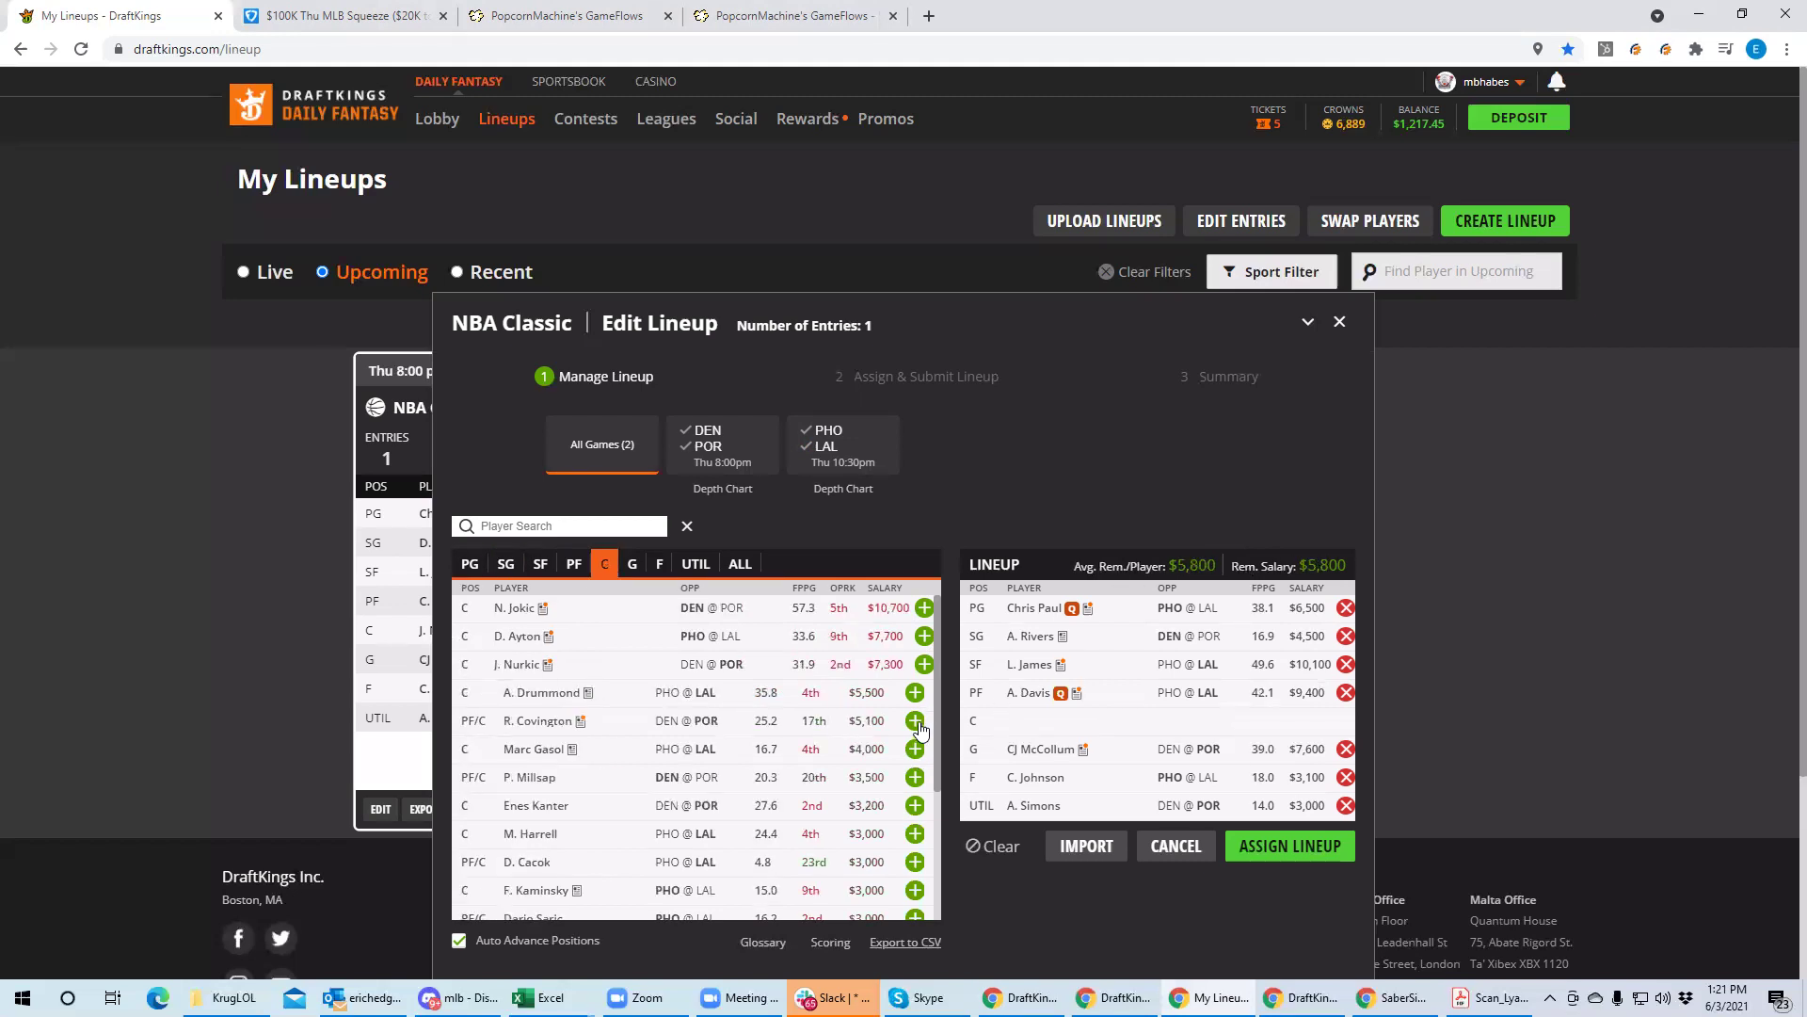
left_click(925, 665)
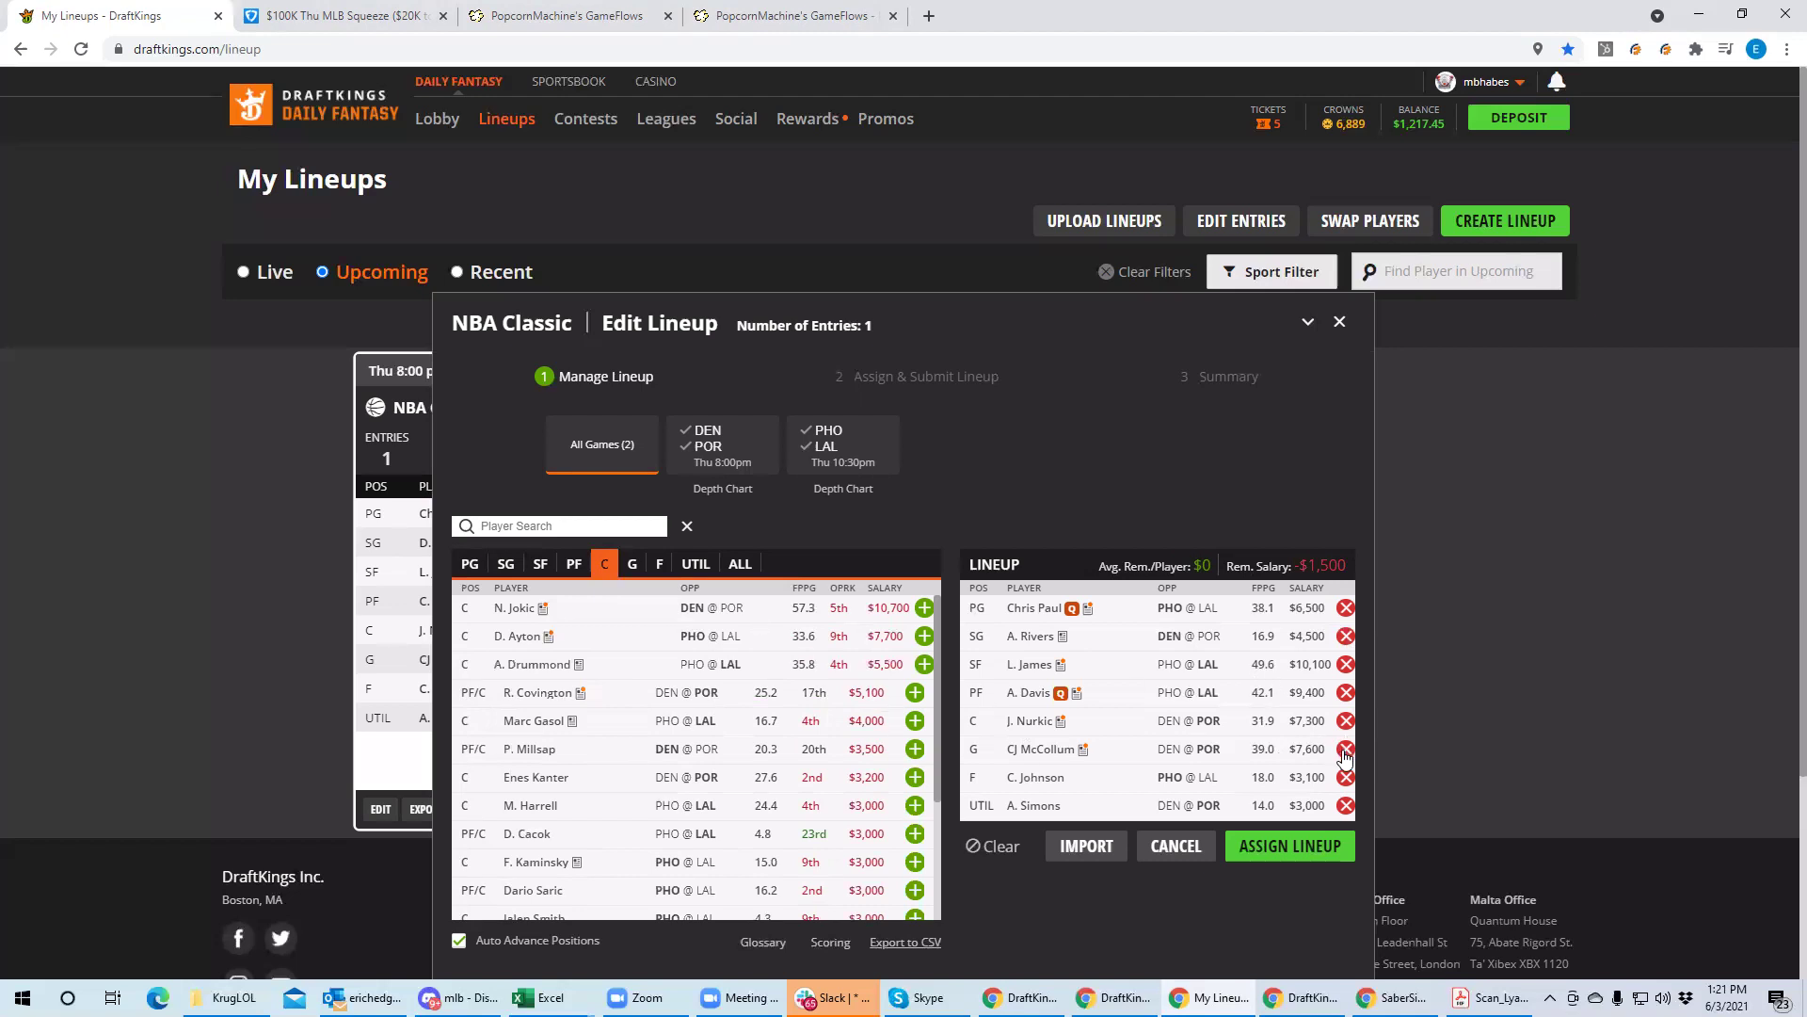
Remove A. Simons and CJ McCollum from the lineup and add the Denver guard M. Morris at G
left_click(1346, 806)
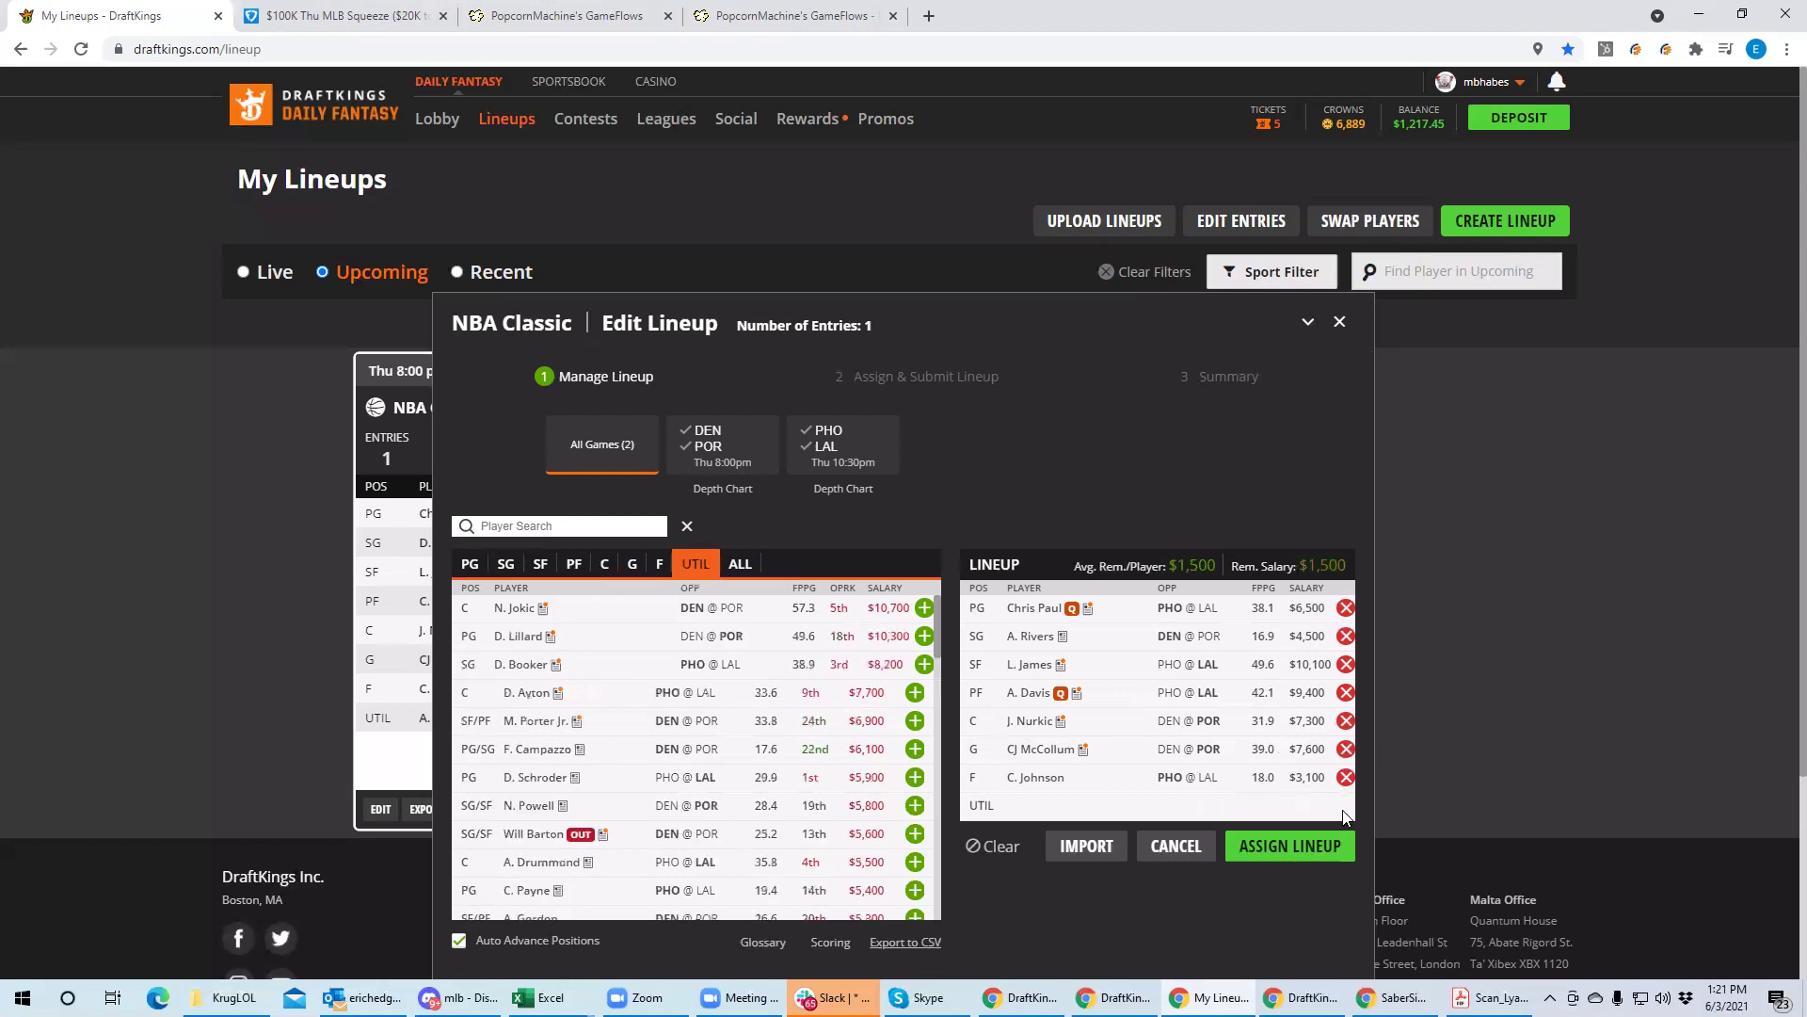
left_click(1346, 748)
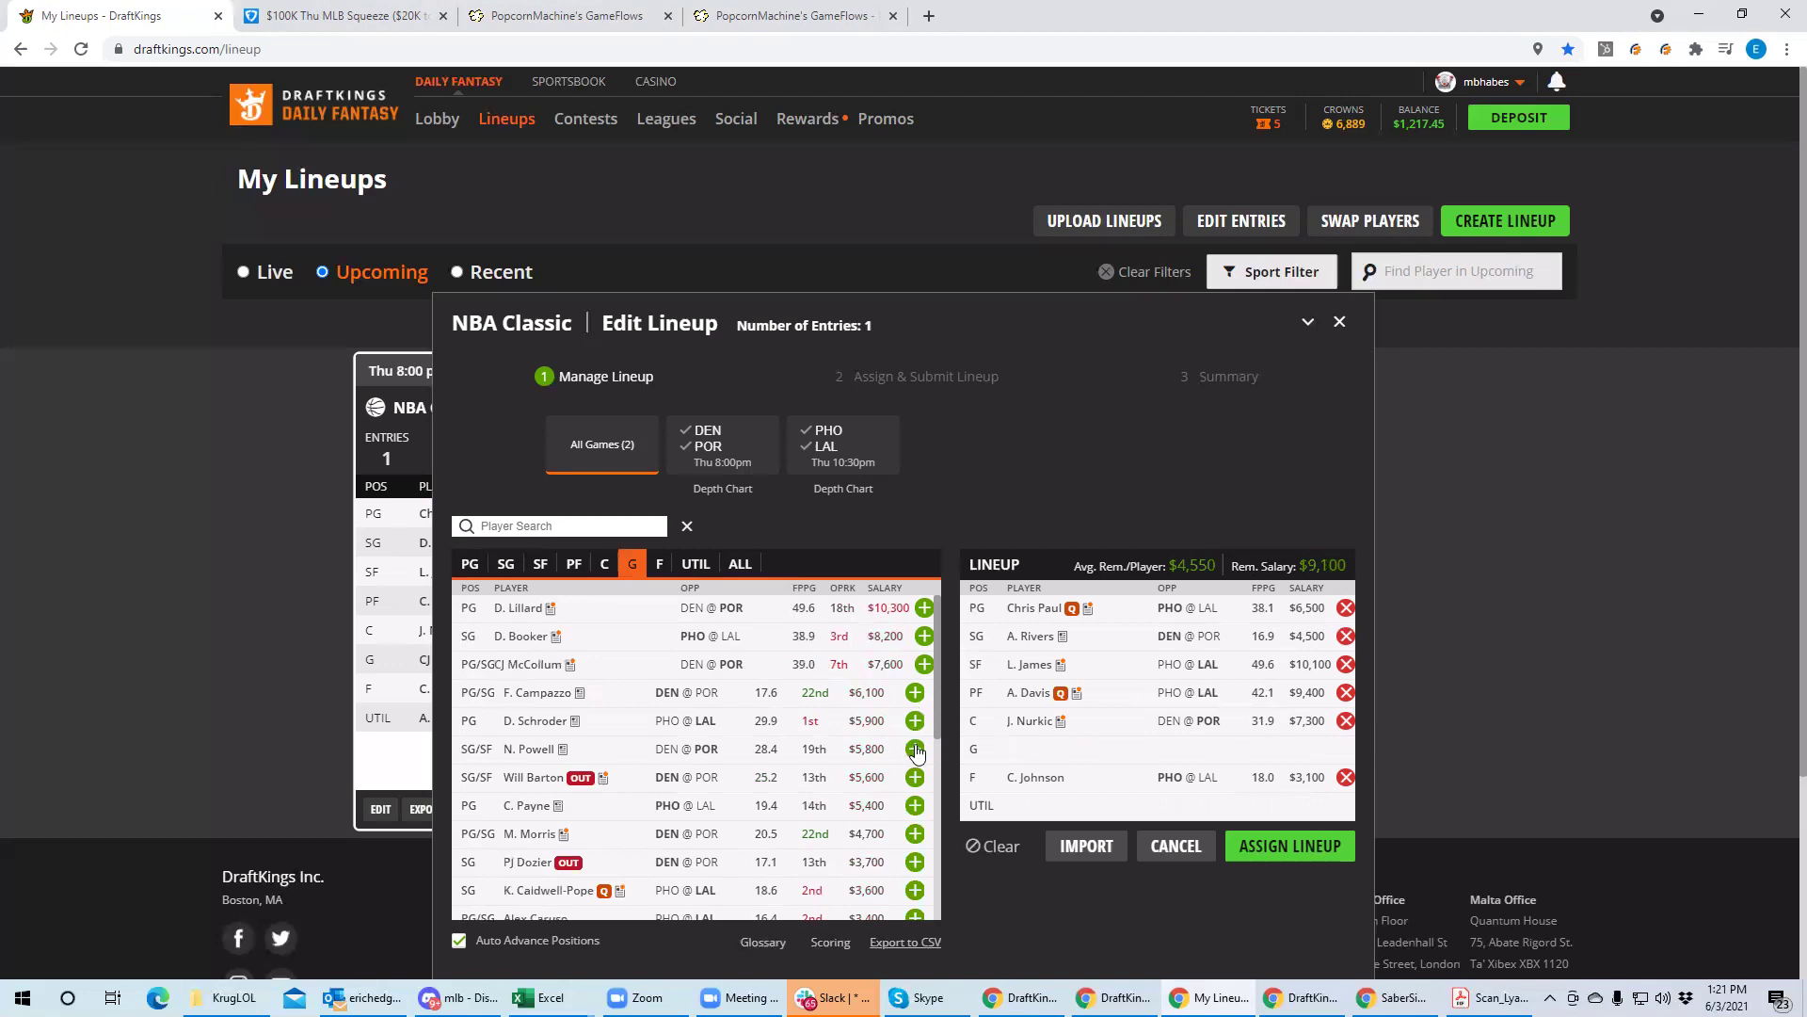
left_click(918, 834)
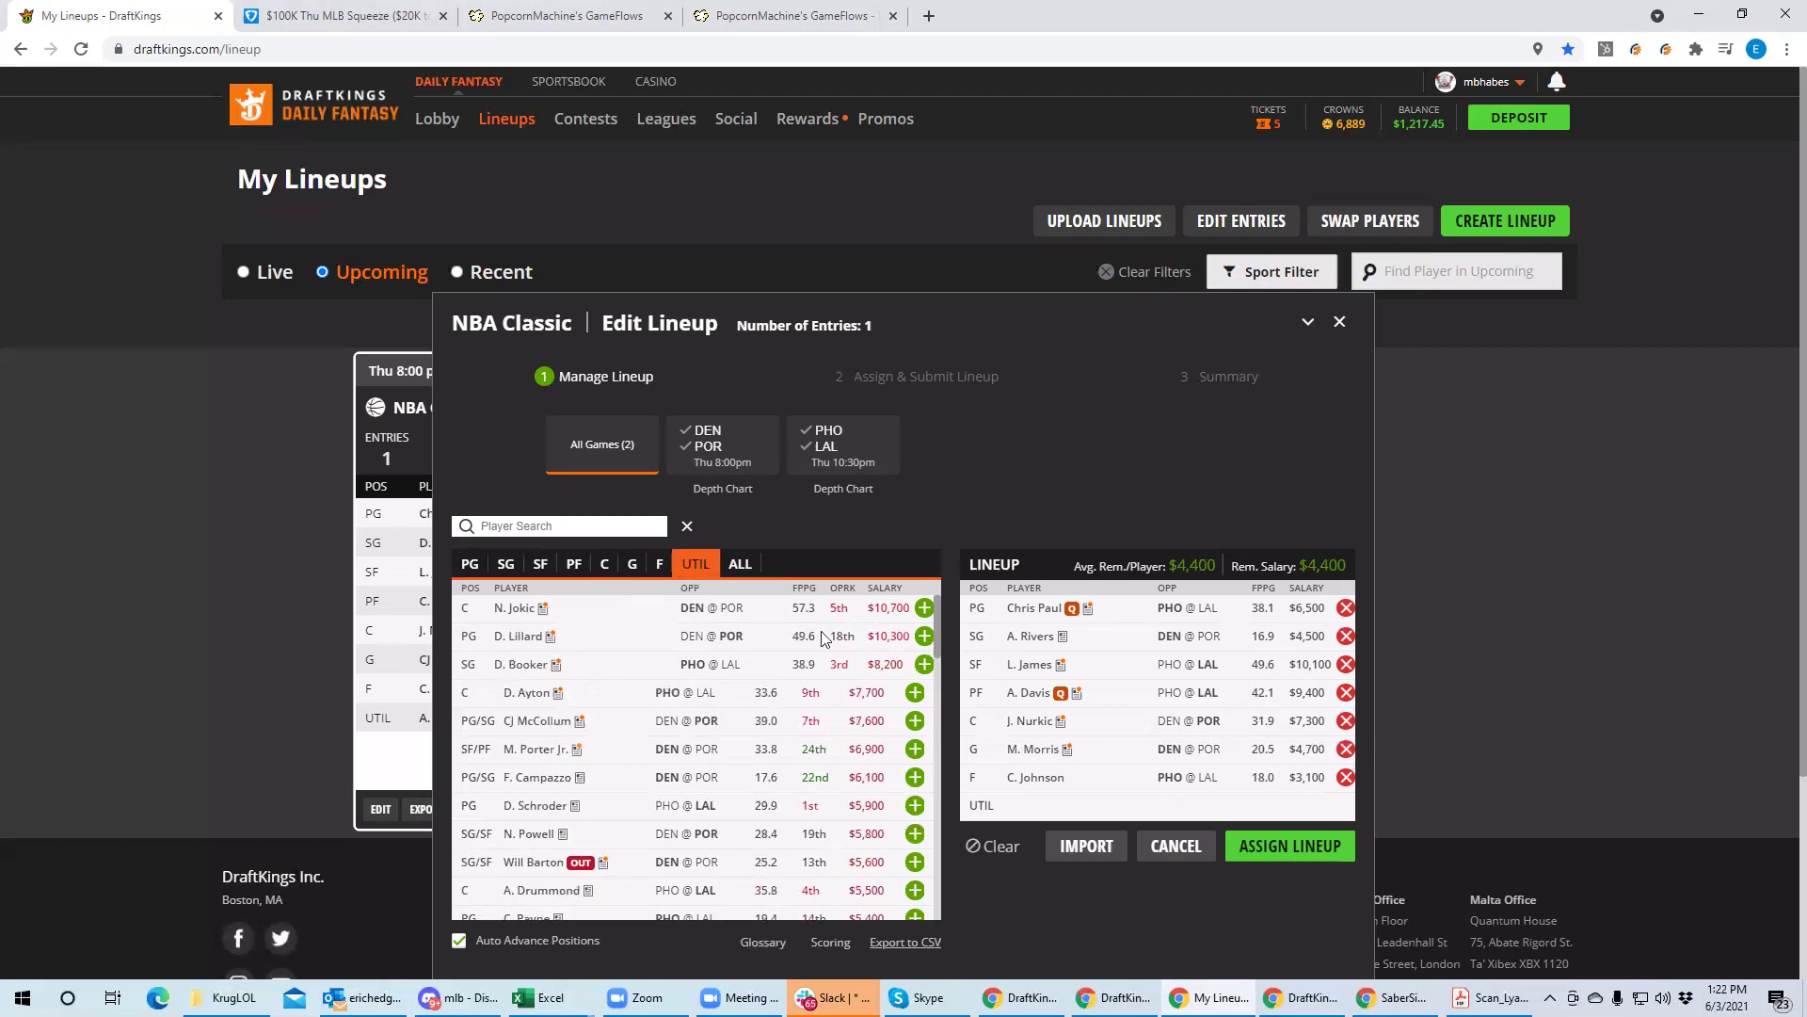
Search the player pool for "car" and add C. Anthony to the UTIL slot
left_click(530, 523)
type("car")
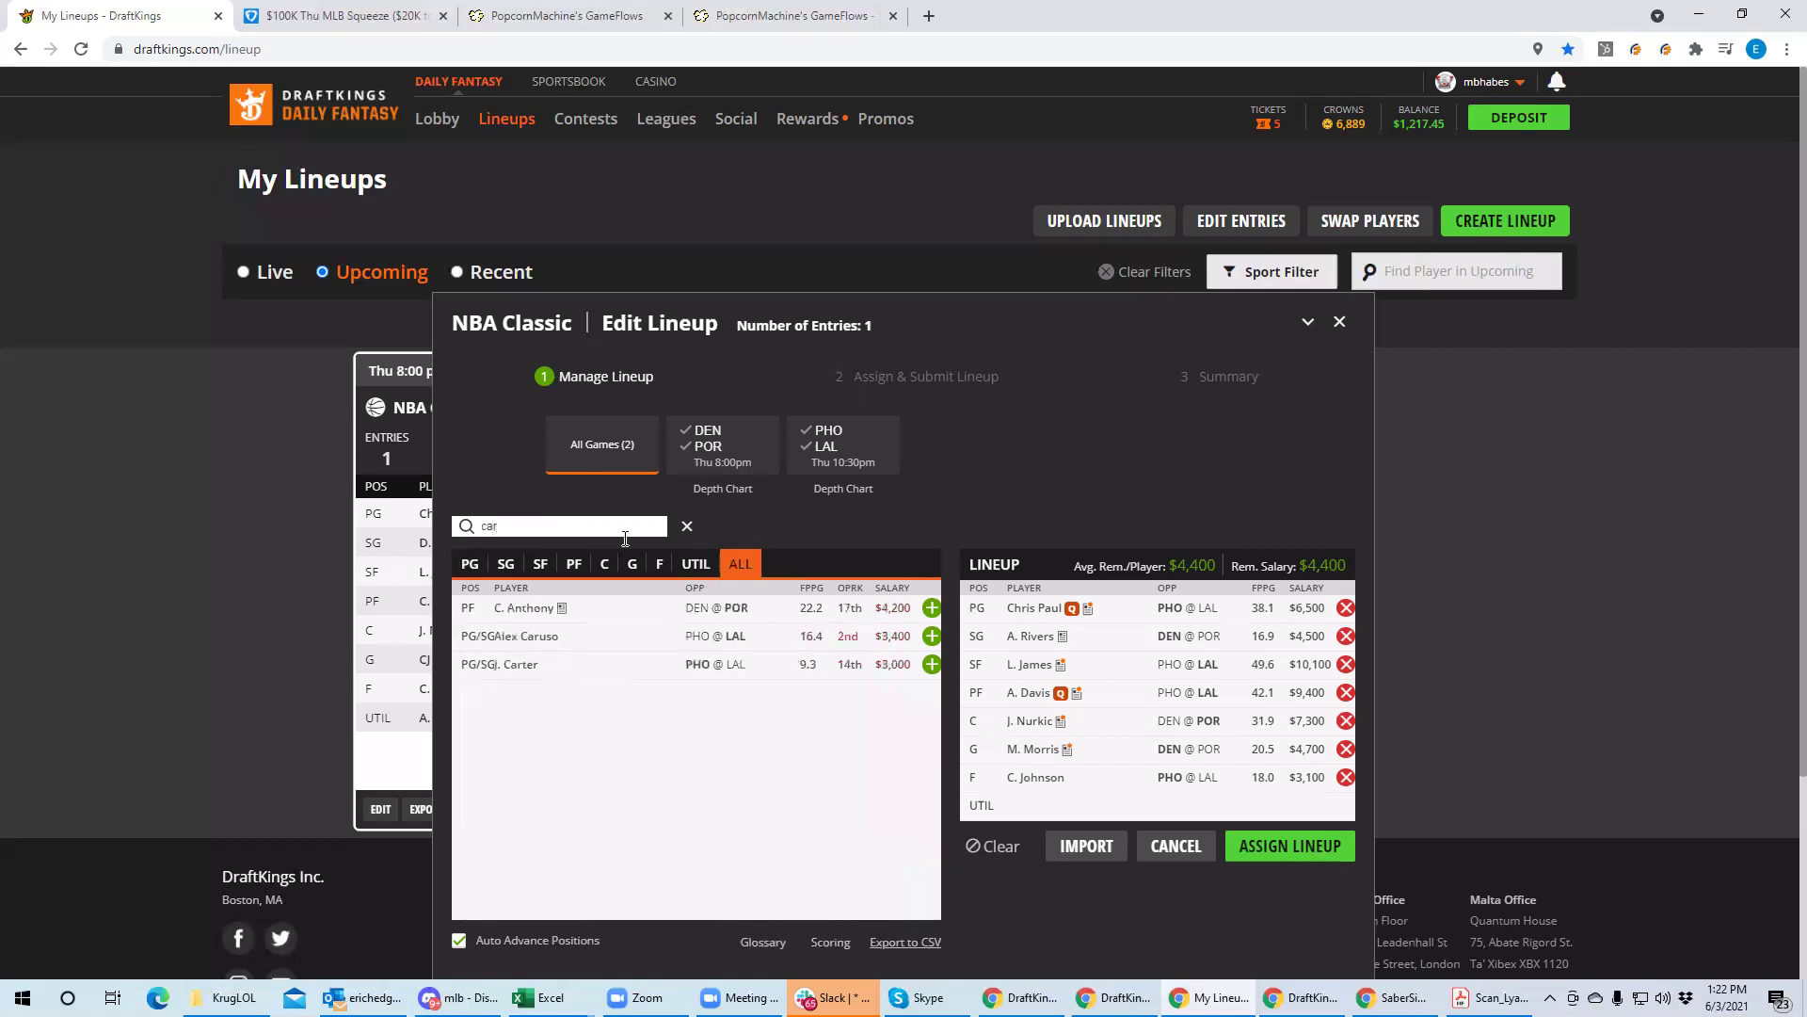
left_click(932, 607)
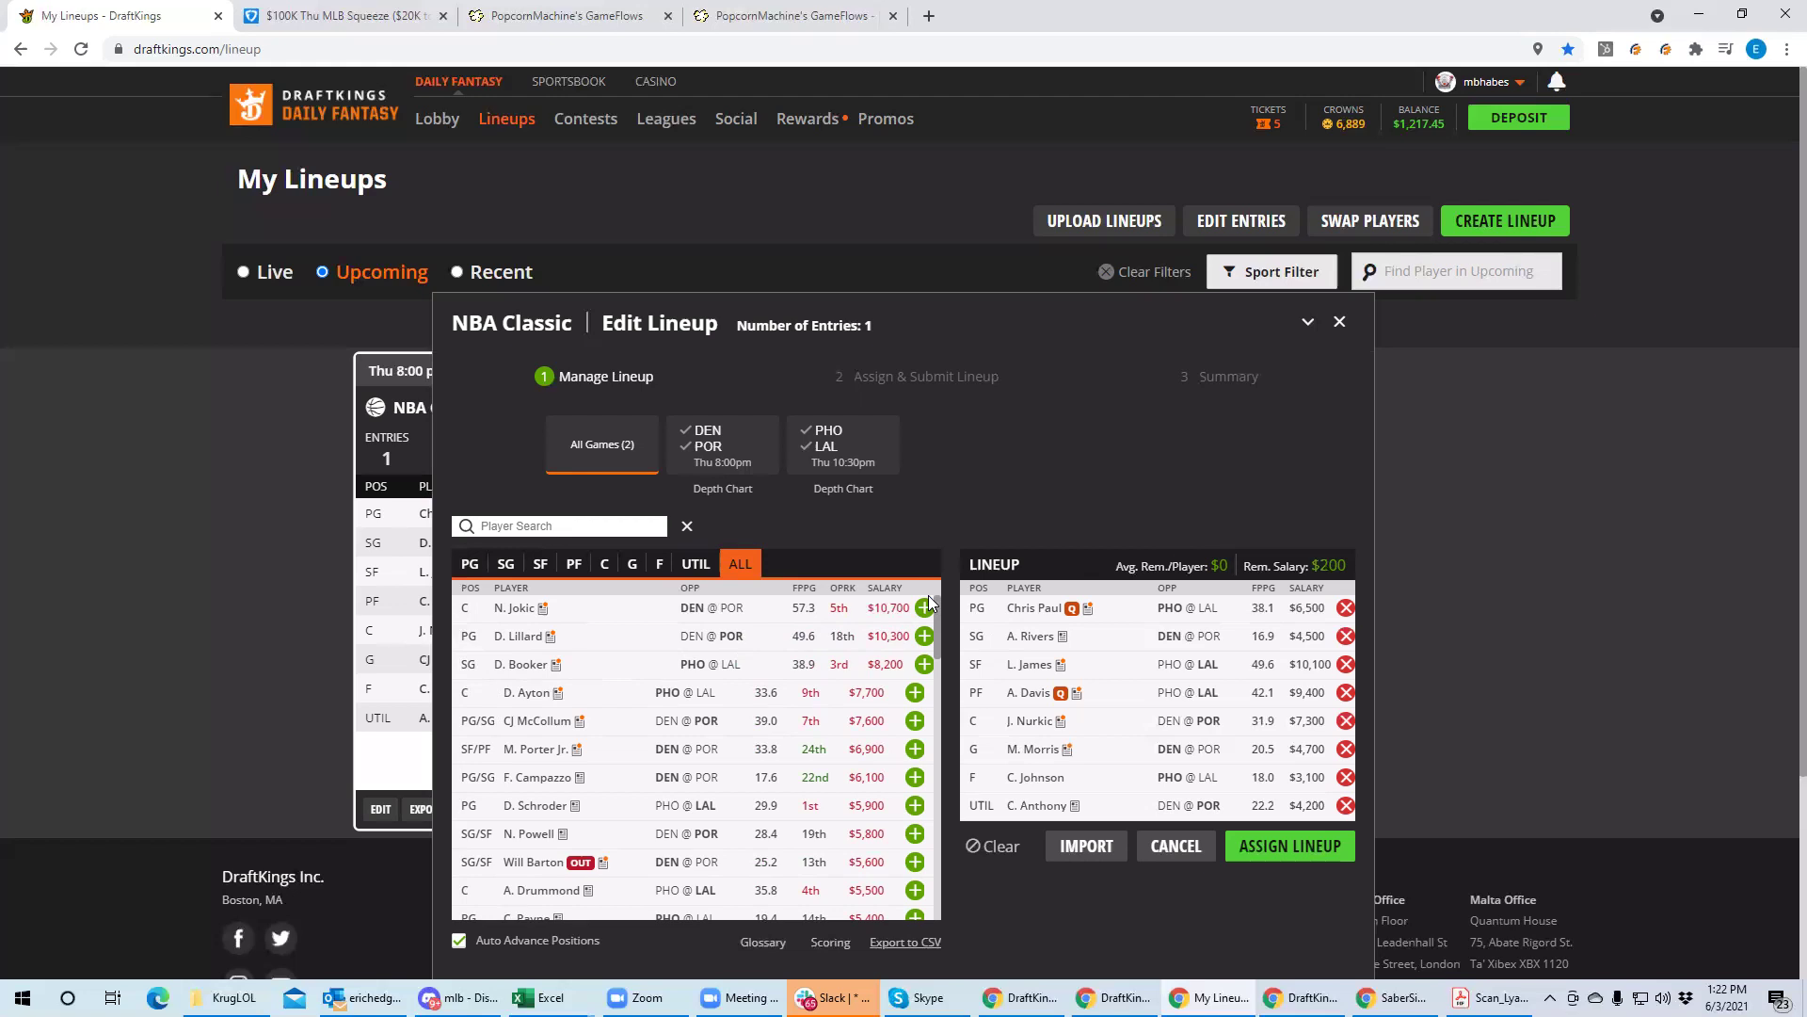
Assign the edited lineup to the NBA $500K Shootaround entry and close the summary
left_click(1293, 852)
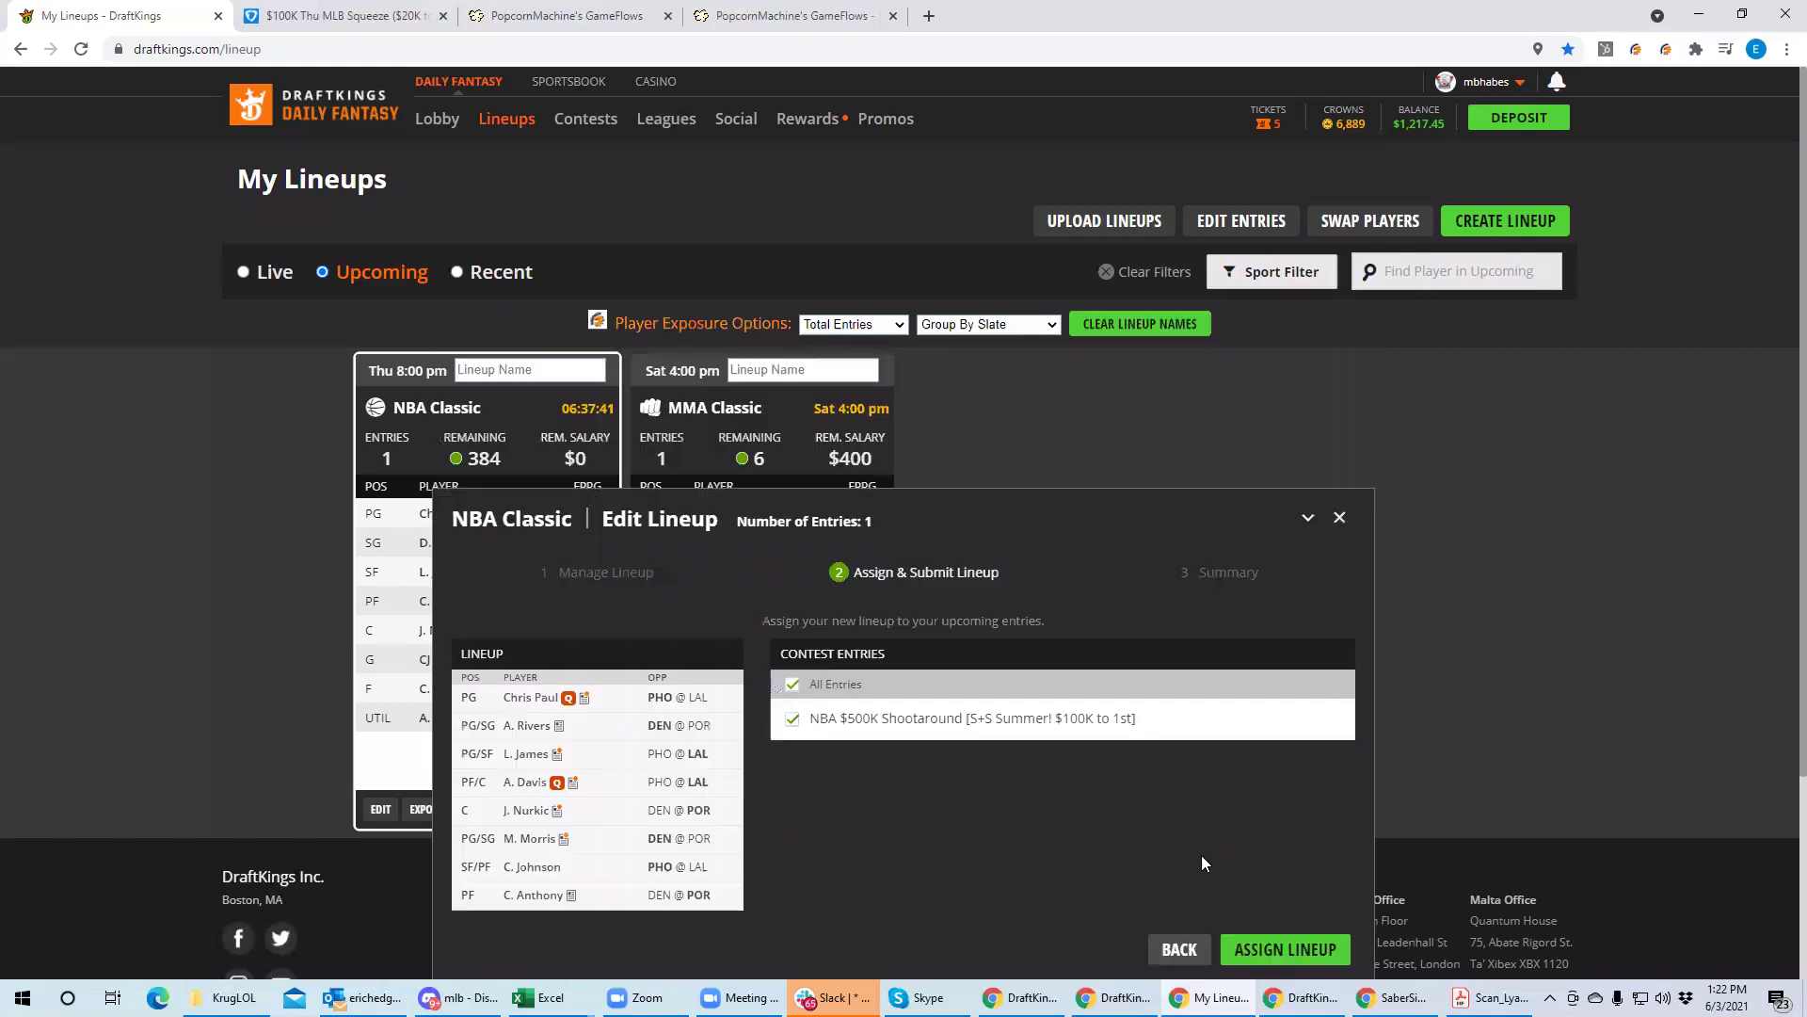
left_click(1261, 951)
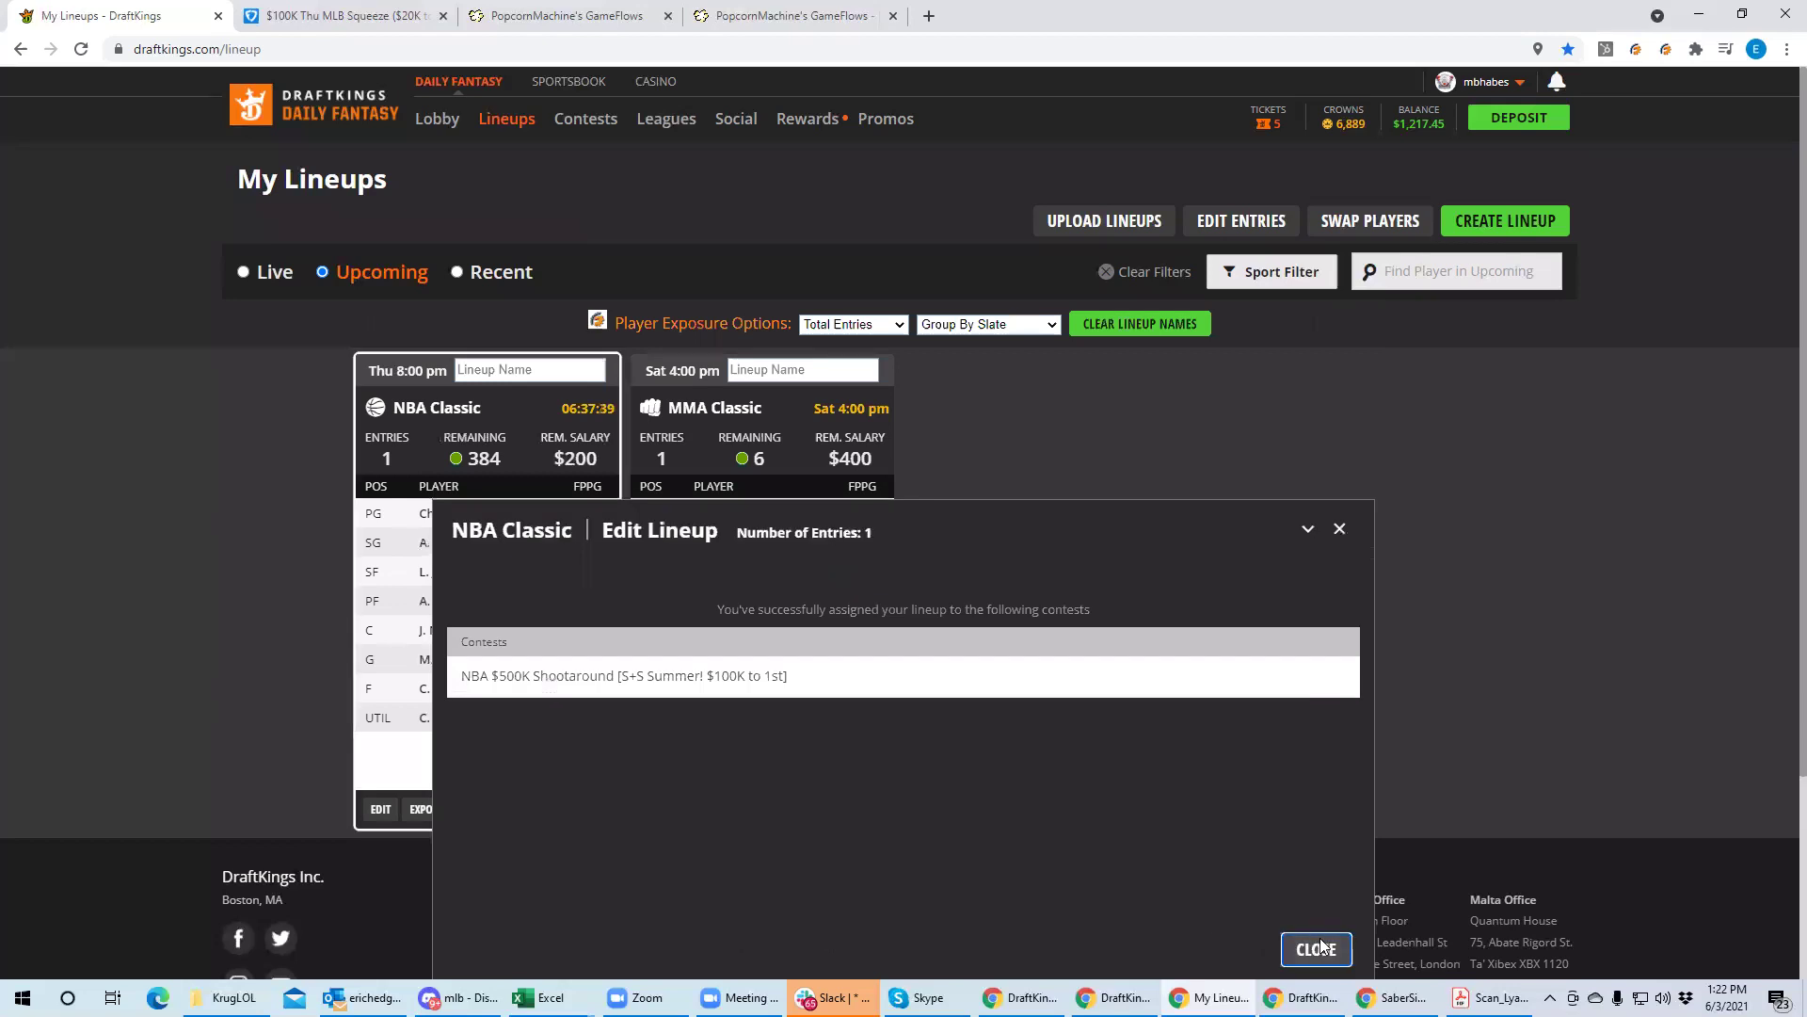
left_click(1313, 948)
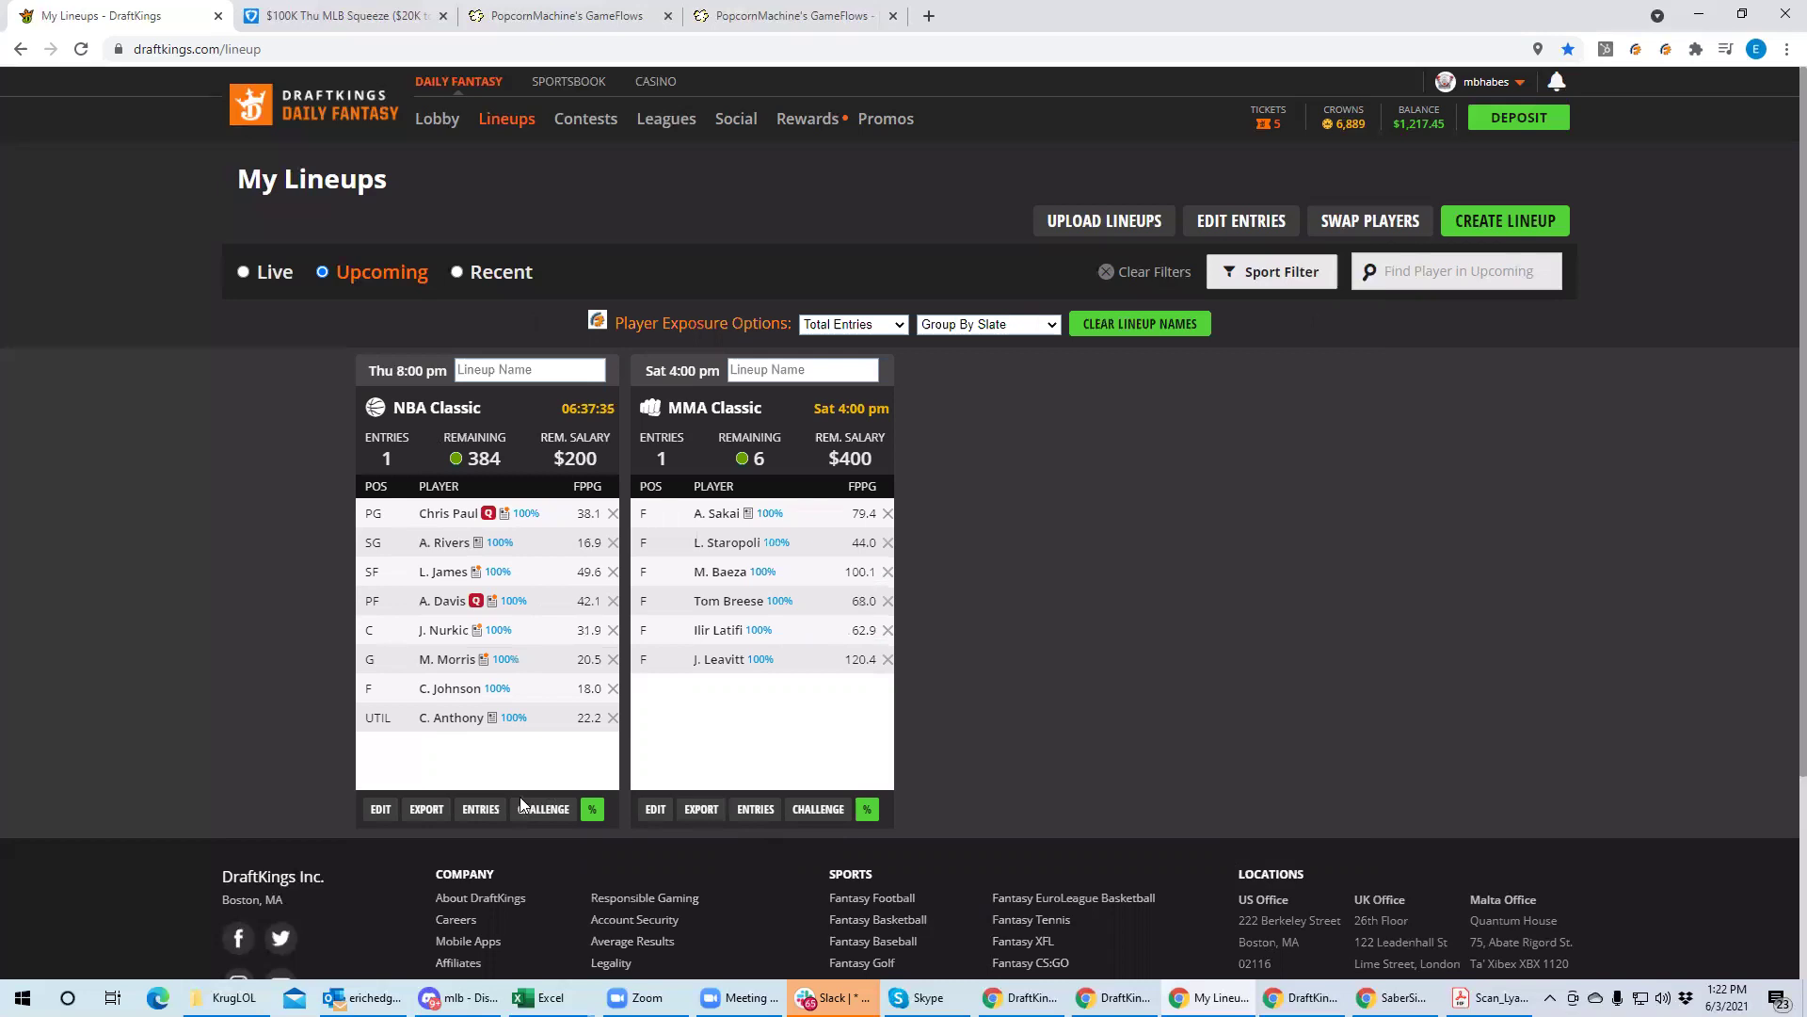
Open the NBA Classic lineup's contest entries and load the lineup for joining more contests
left_click(492, 807)
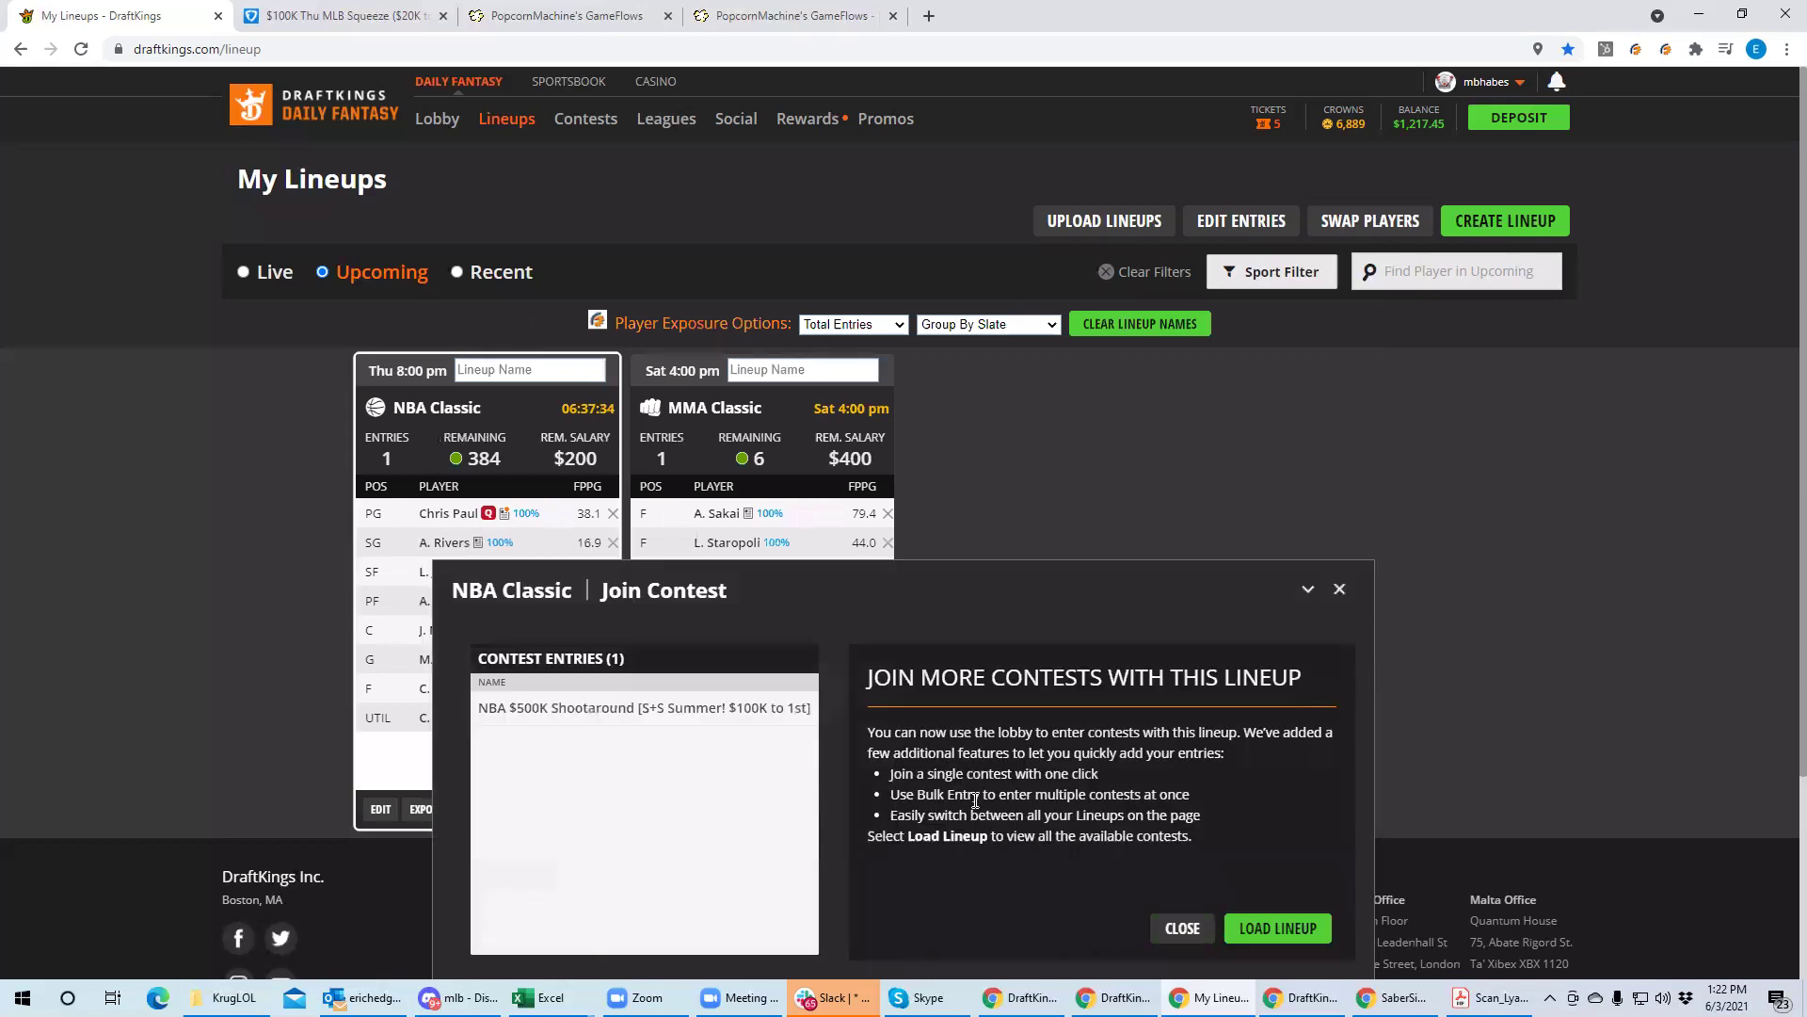
left_click(1277, 928)
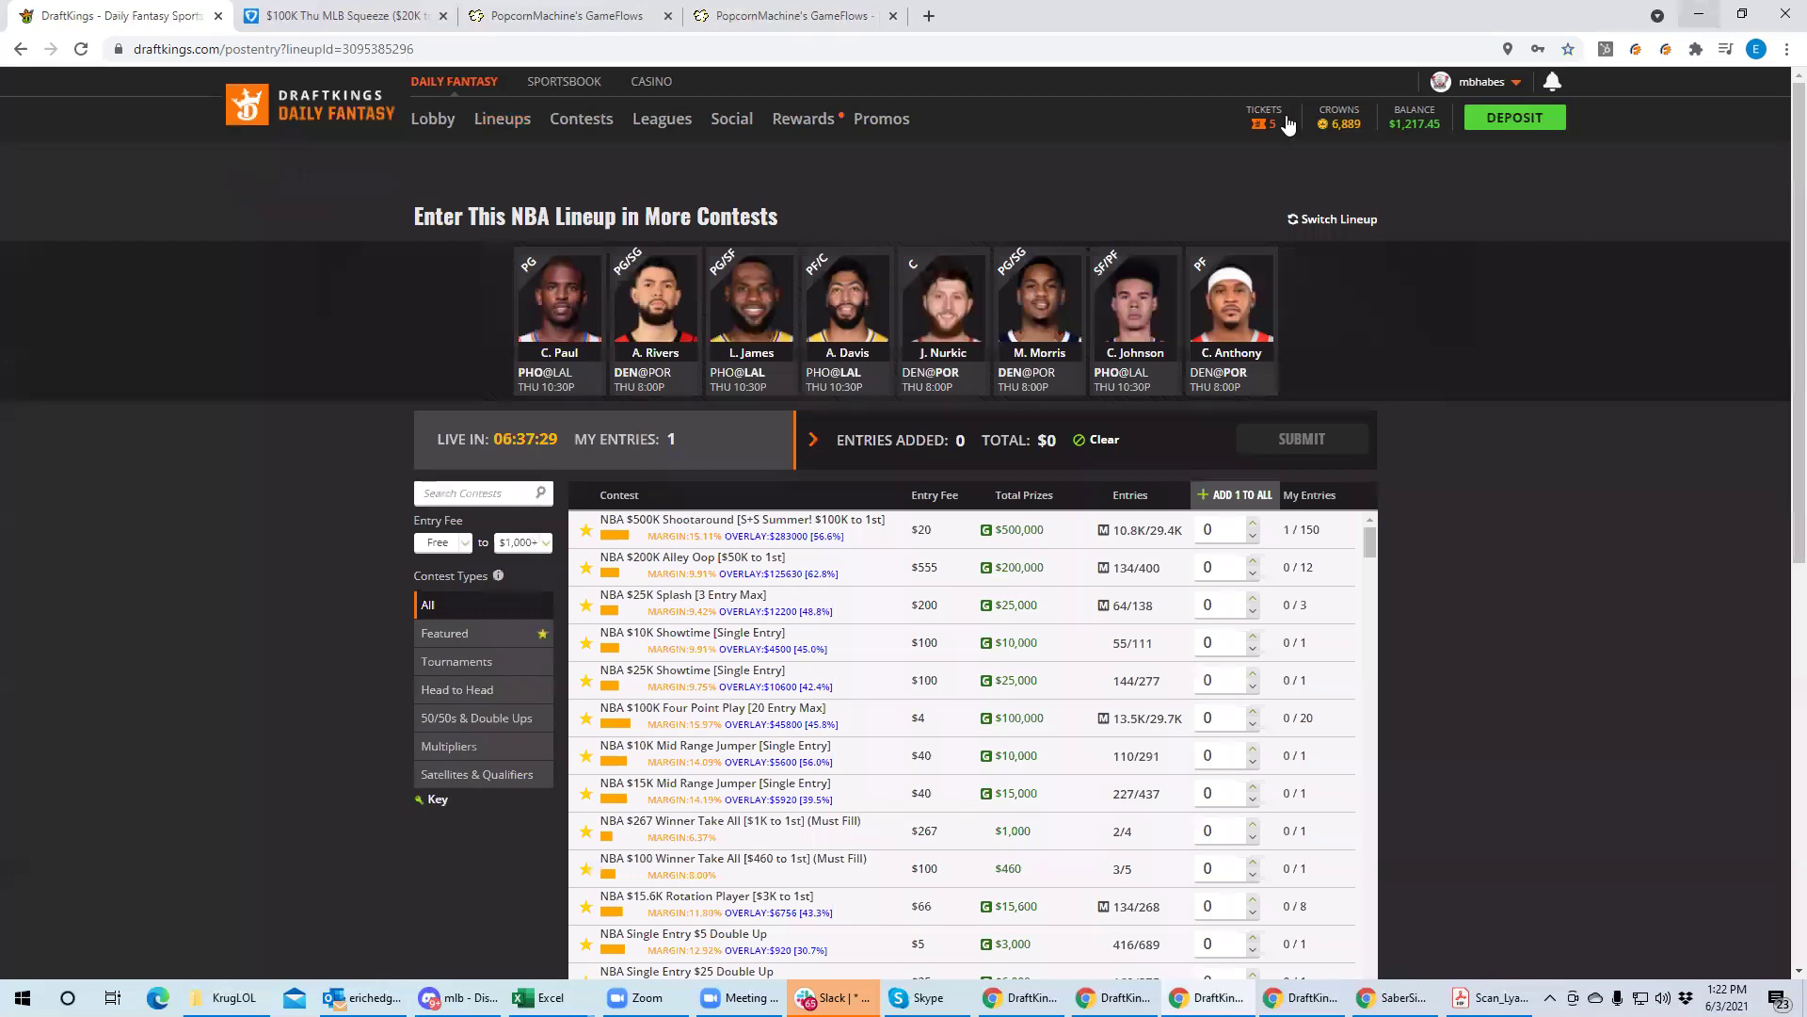
Minimize the browser and the KrugLOL folder window, then switch to the FanDuel $100K Thu MLB Squeeze entry
key("super+Down")
key("super+Down")
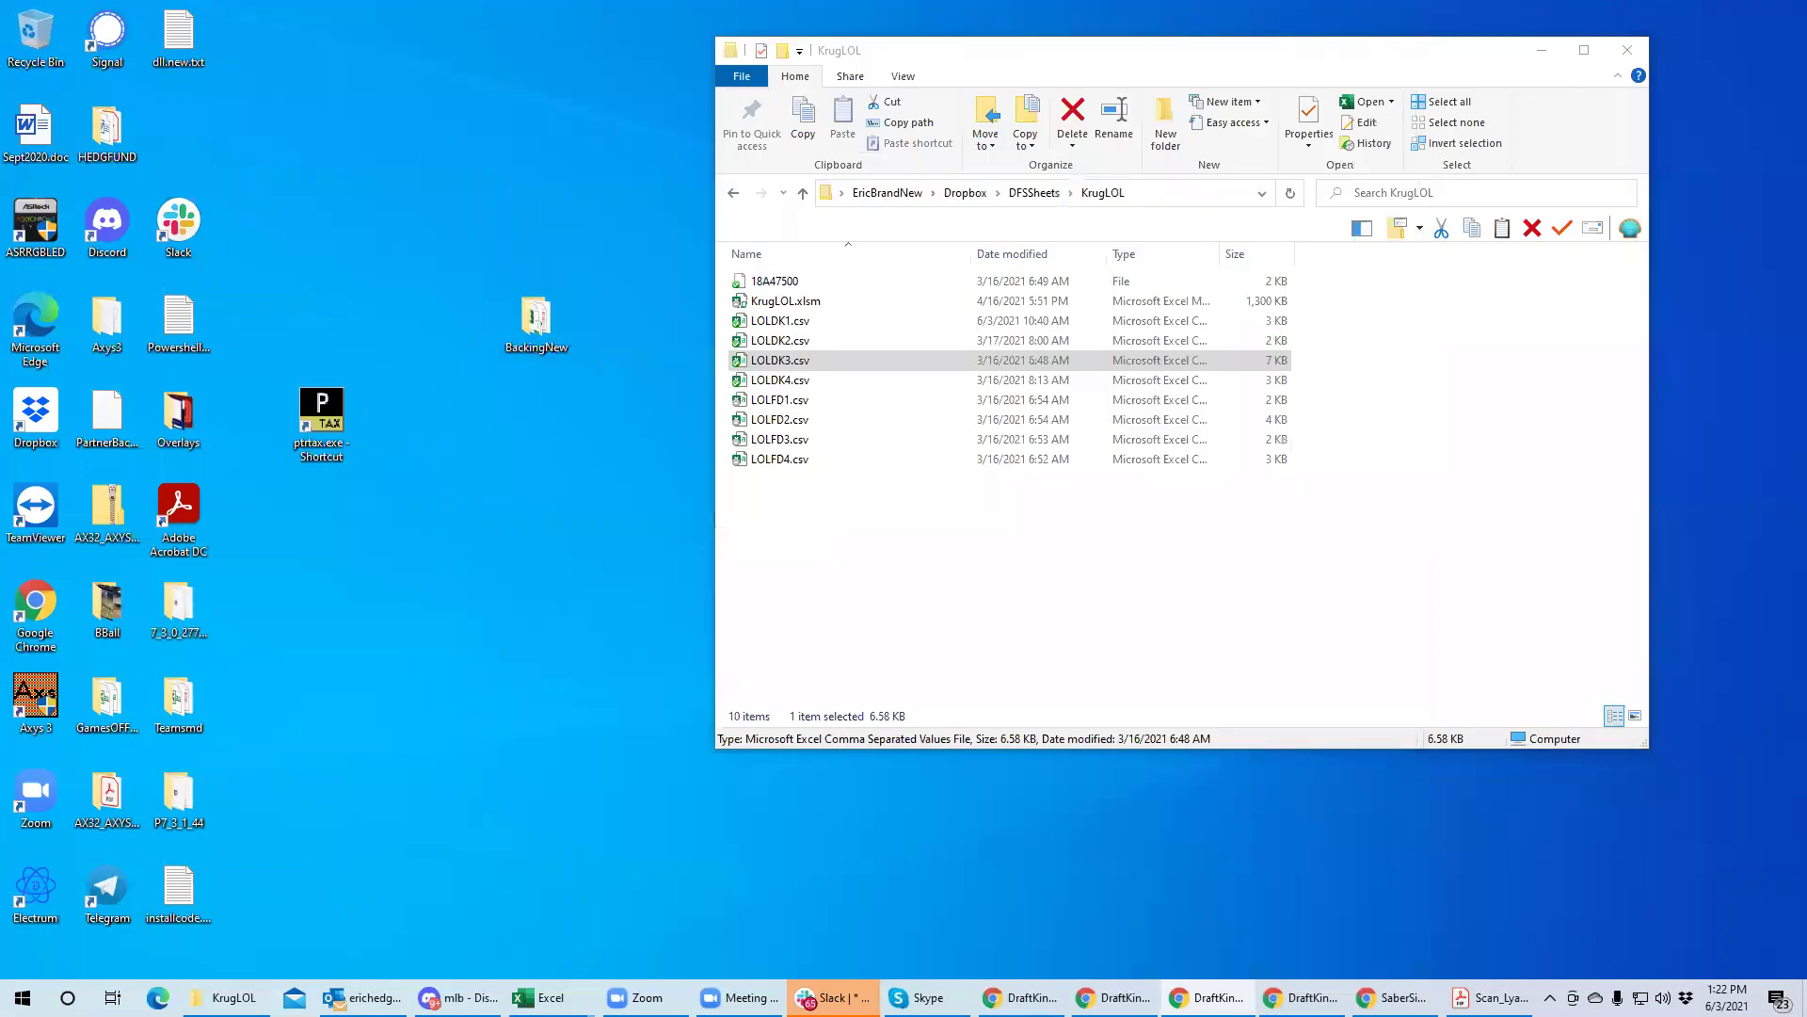
left_click(1541, 50)
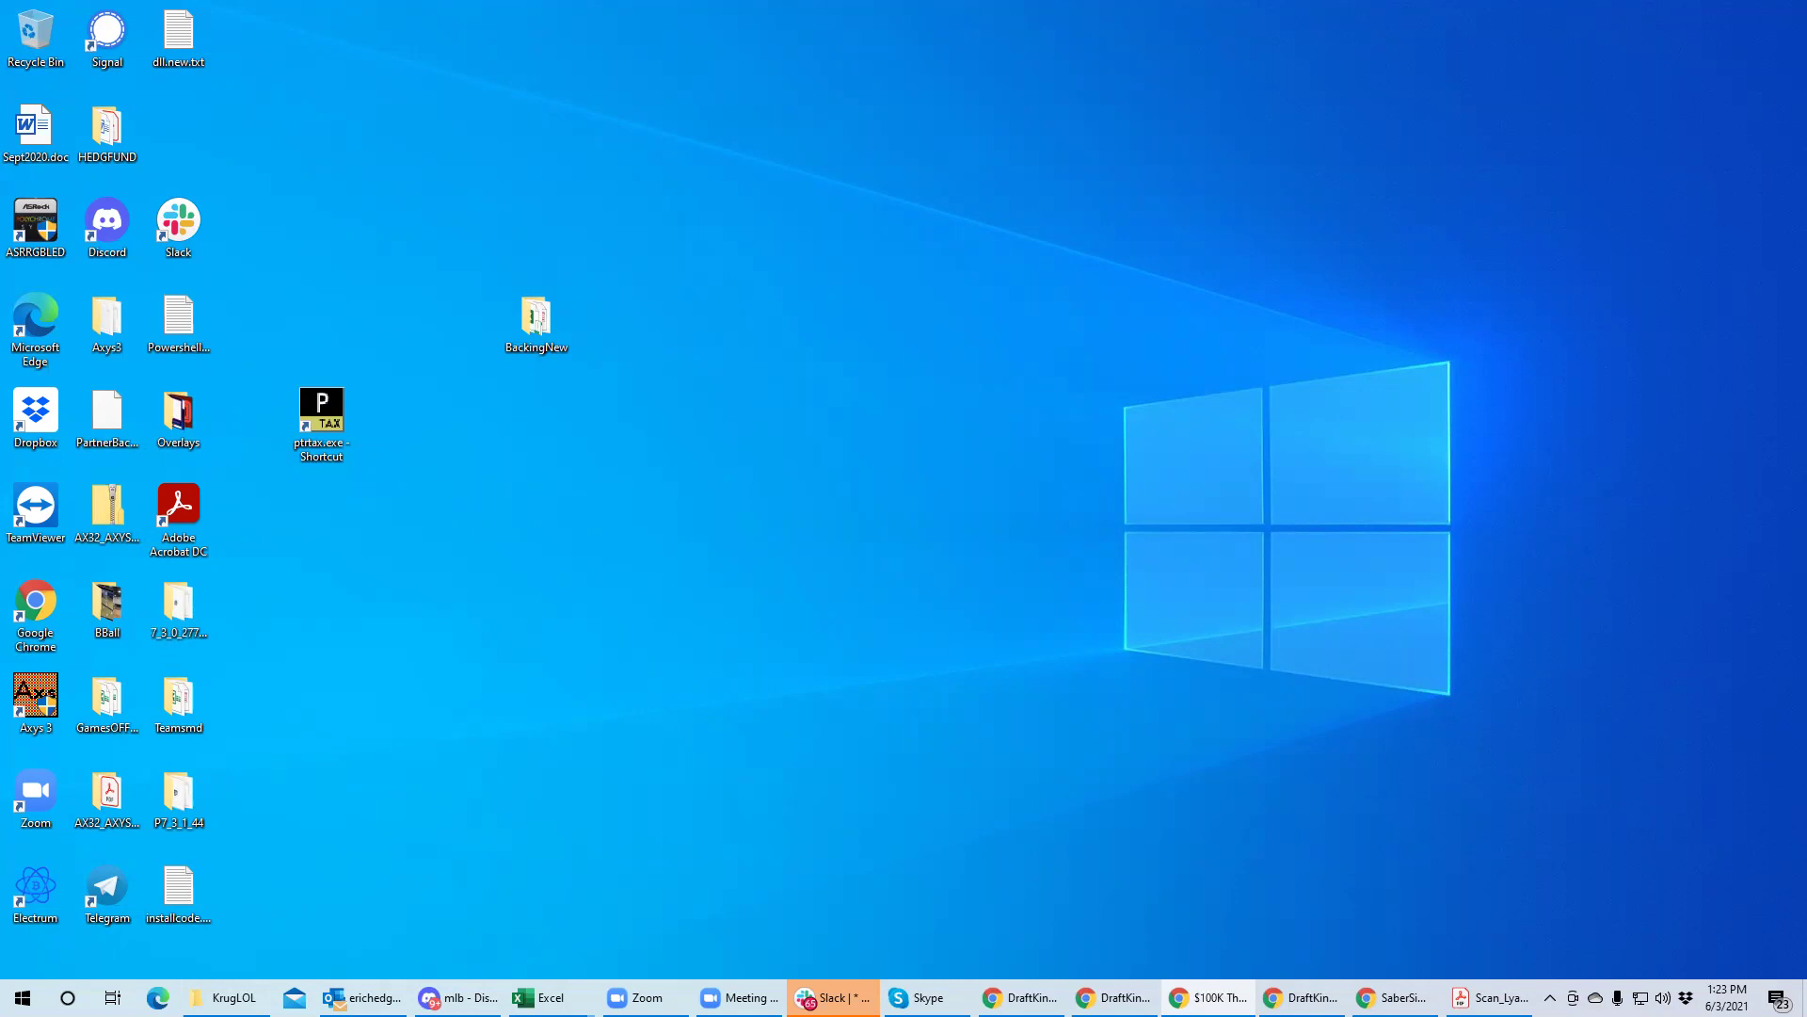
key("alt+Tab")
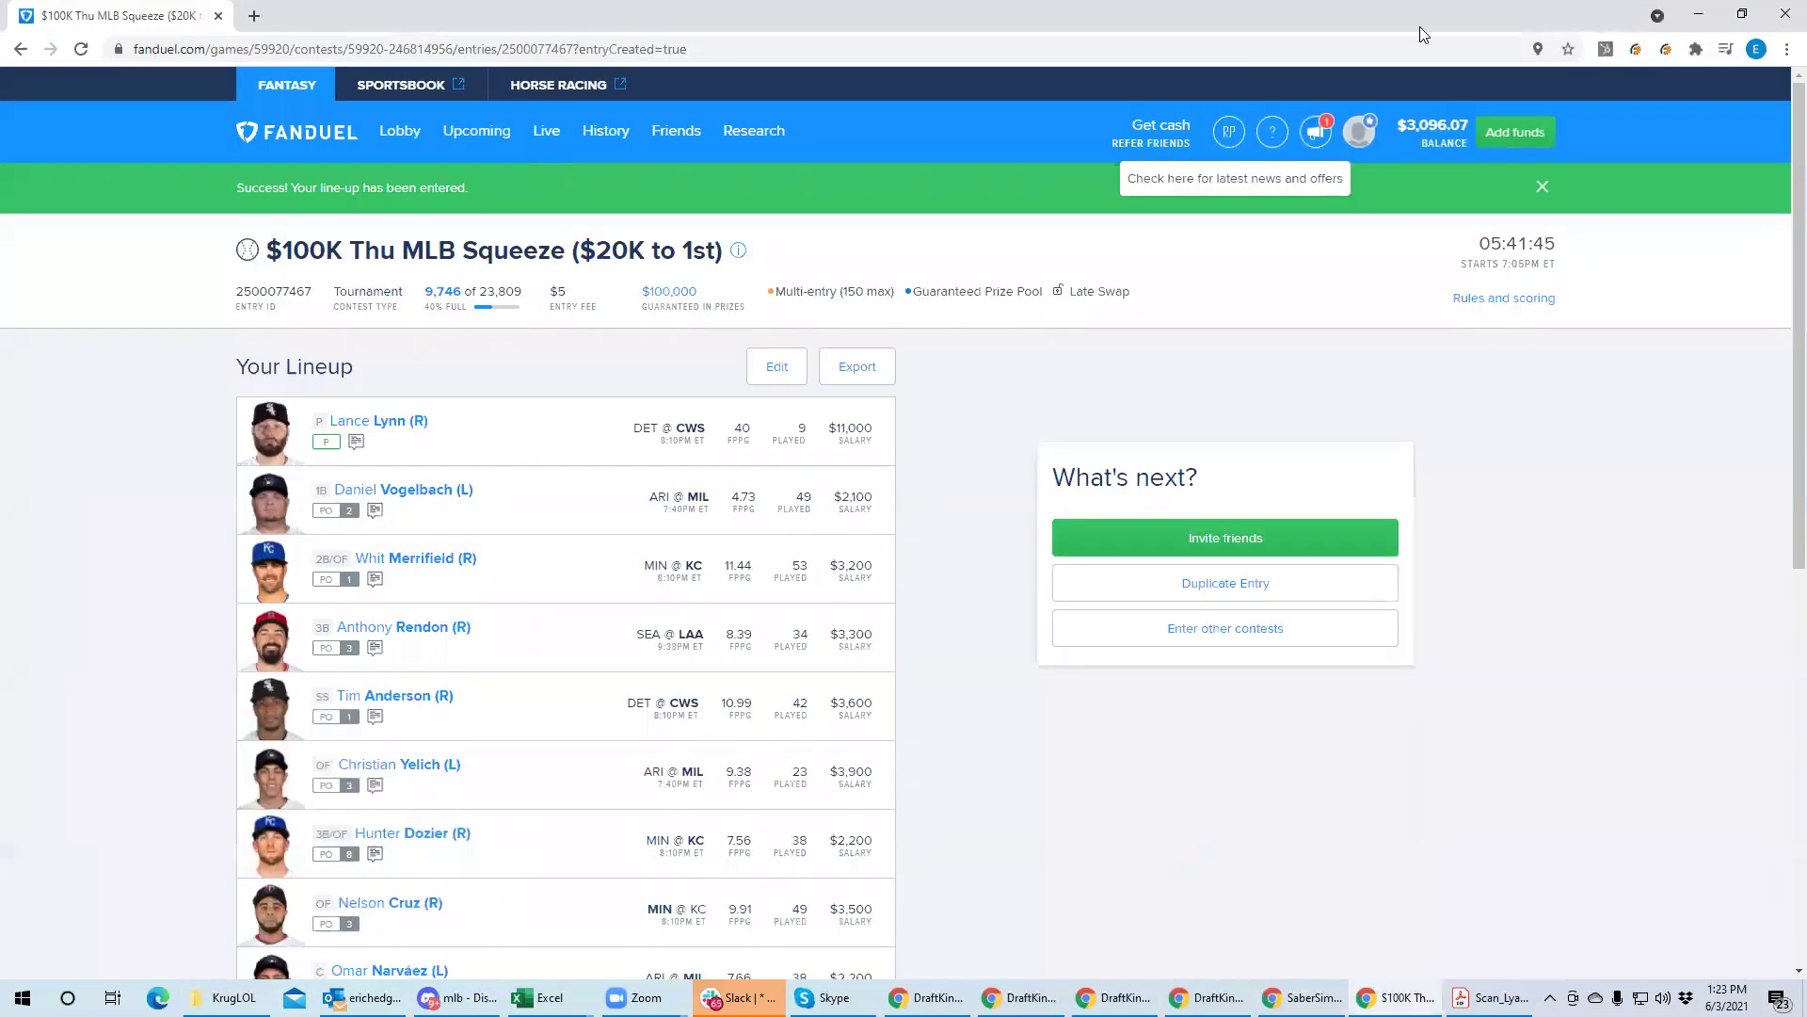